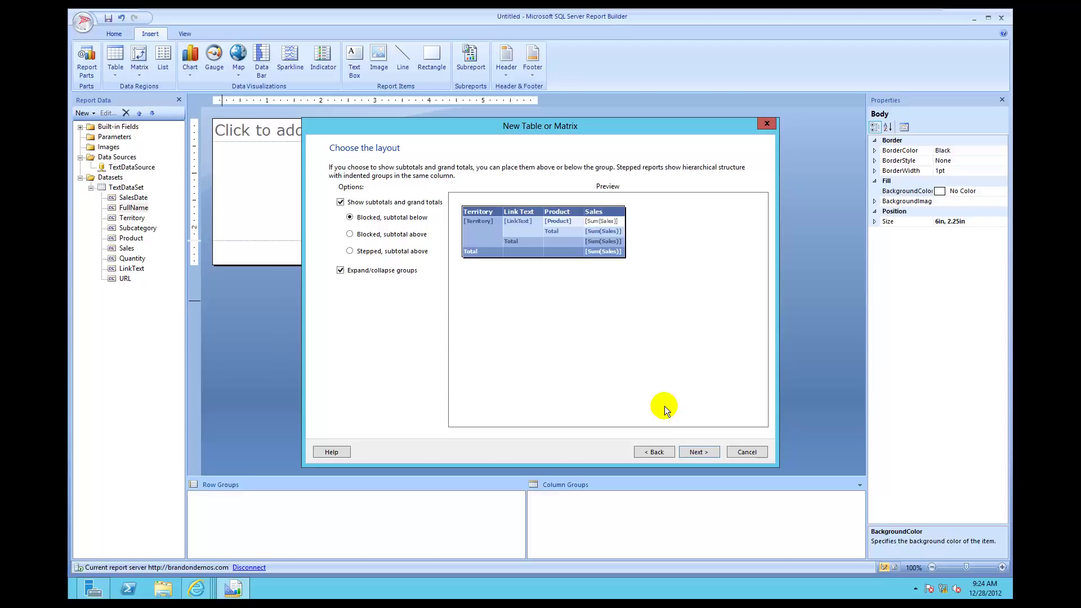
- Keep the proposed table layout, choose the Slate style and finish creating the table
{"action": "left_click", "coordinate": [697, 449]}
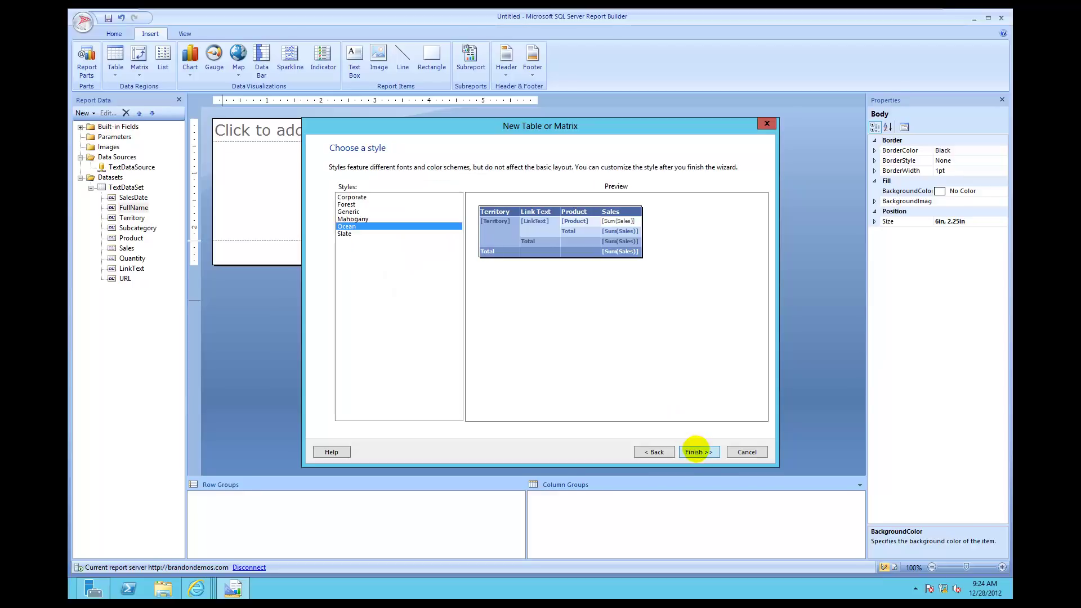
{"action": "left_click", "coordinate": [349, 234]}
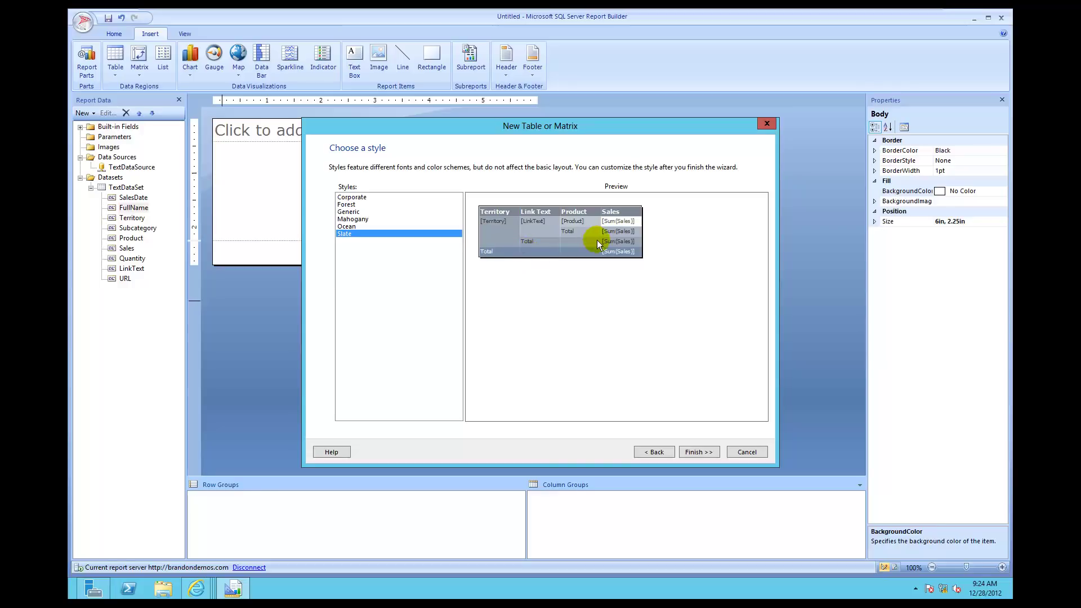
{"action": "left_click", "coordinate": [698, 453]}
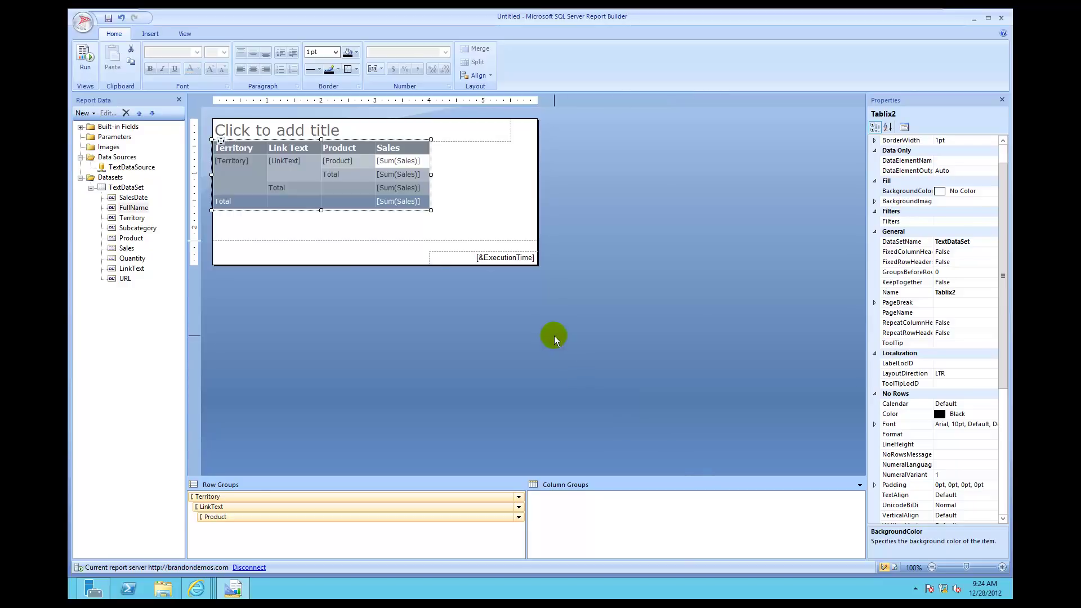
- Run the report, expand the Central territory and its Installing Report Builder group to examine the product rows, and return to the design
{"action": "left_click", "coordinate": [86, 60]}
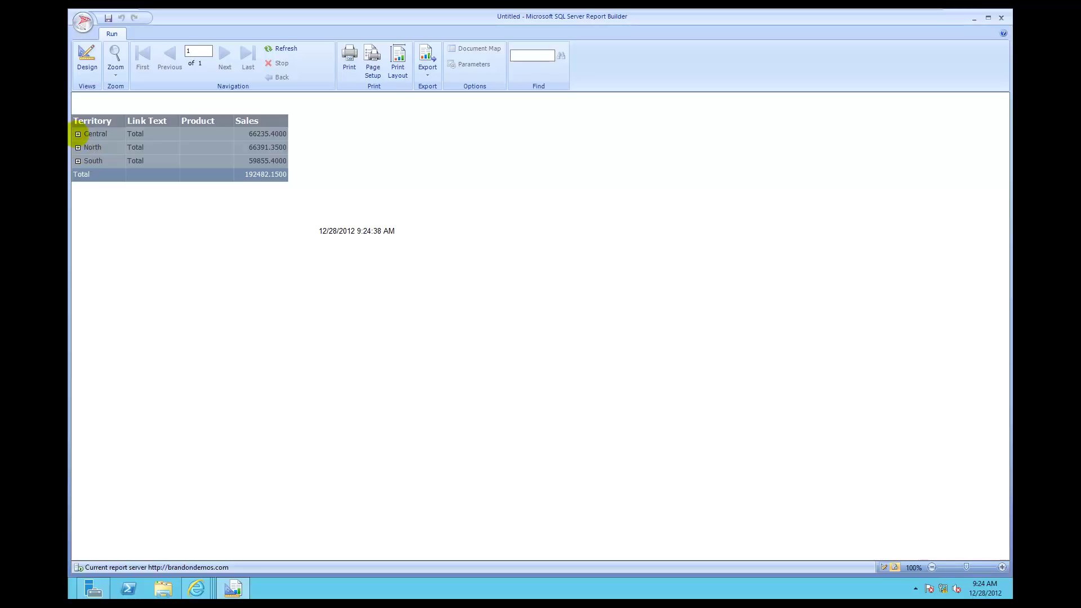
{"action": "left_click", "coordinate": [78, 134]}
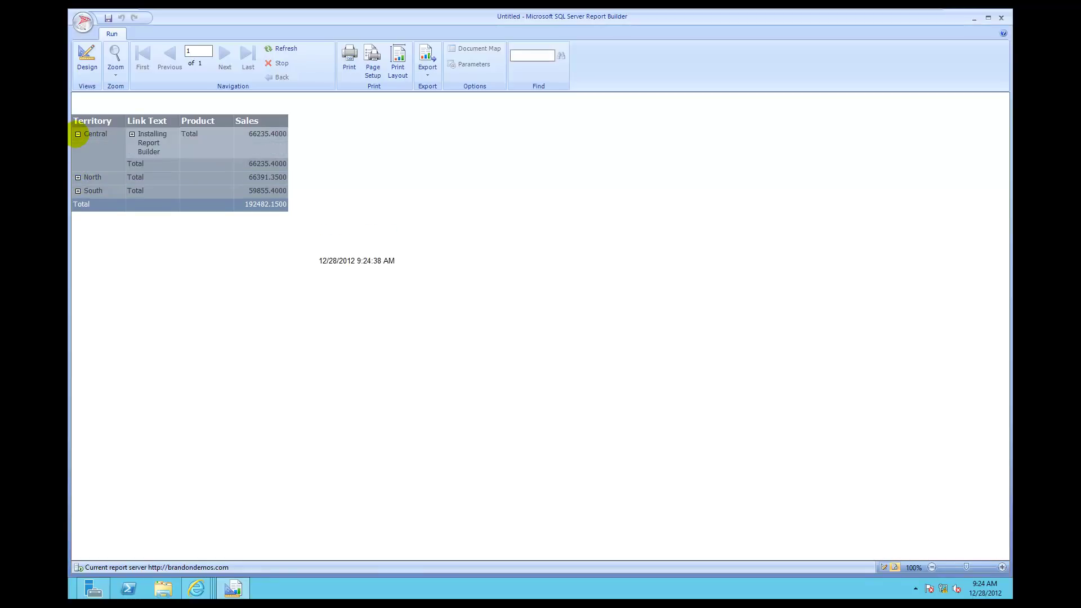
{"action": "left_click", "coordinate": [132, 134]}
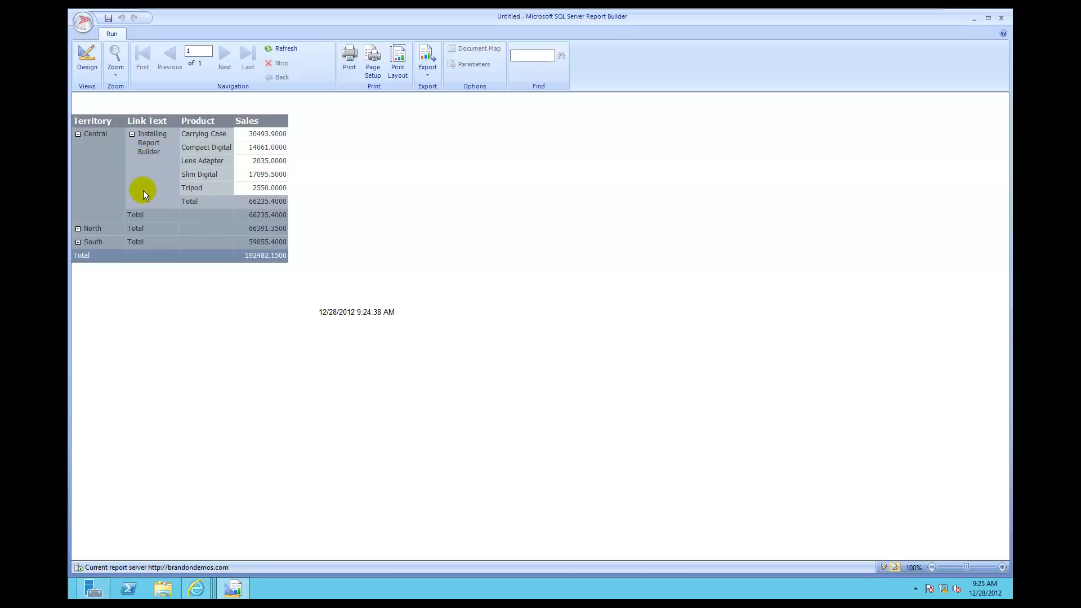
{"action": "left_click", "coordinate": [84, 64]}
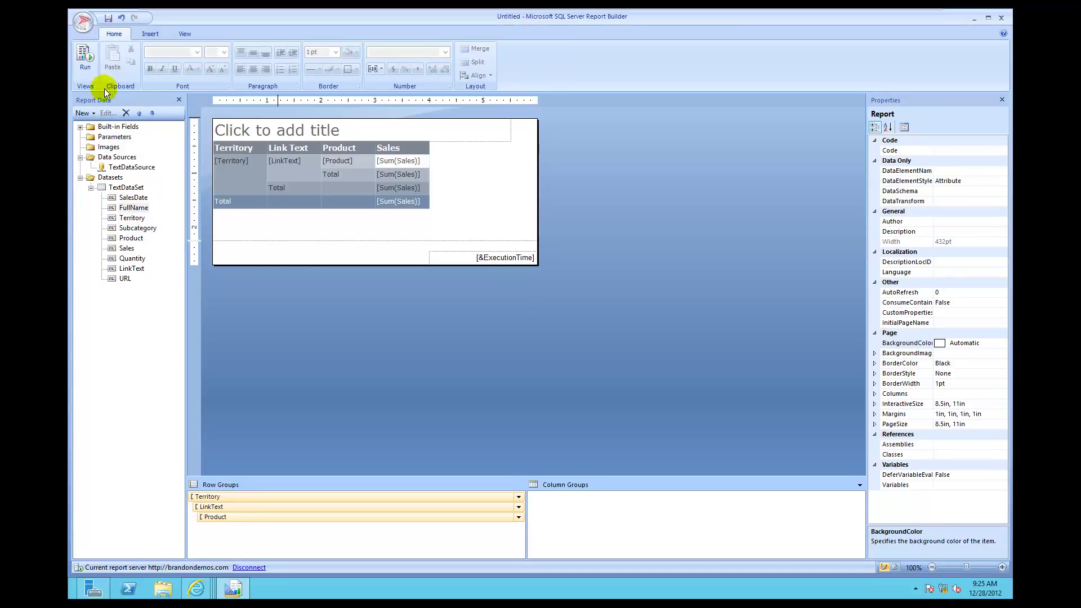
{"action": "left_click", "coordinate": [88, 75]}
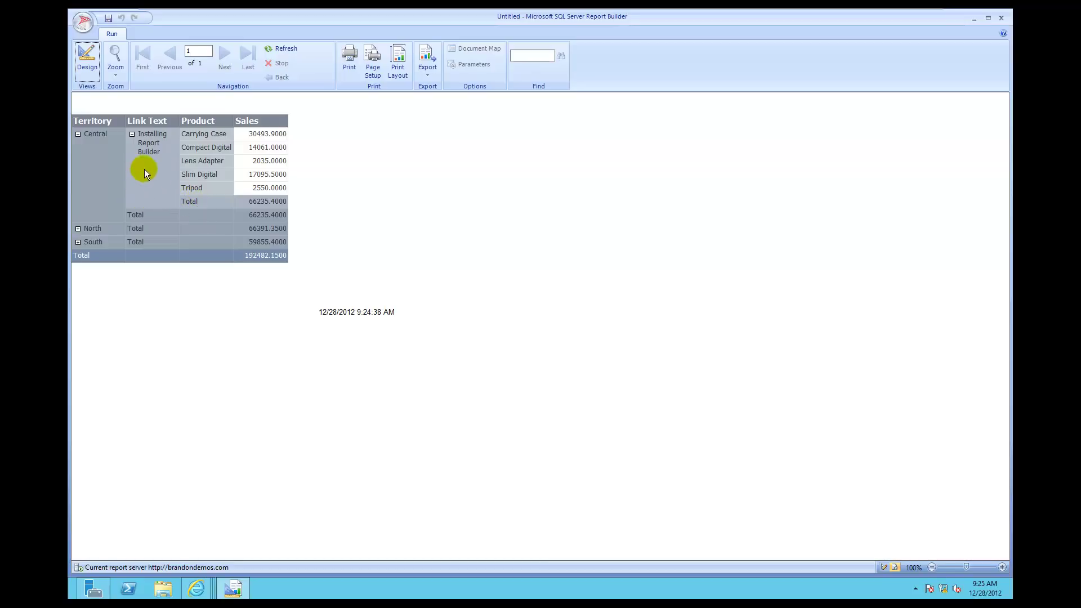
{"action": "left_click", "coordinate": [82, 55]}
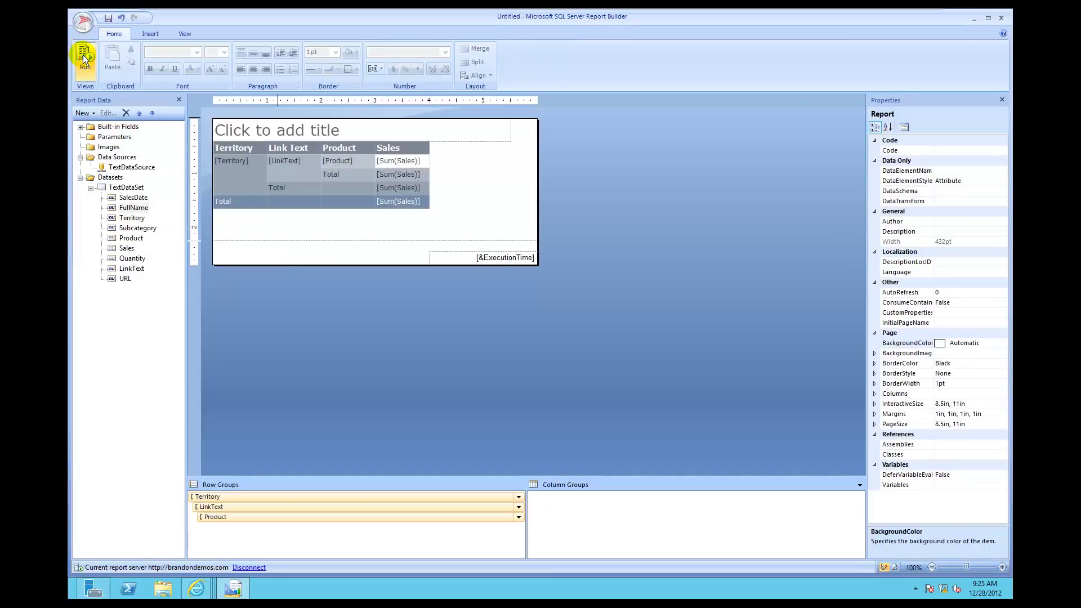
- Split the merged [LinkText] cell in the table
{"action": "left_click", "coordinate": [292, 172]}
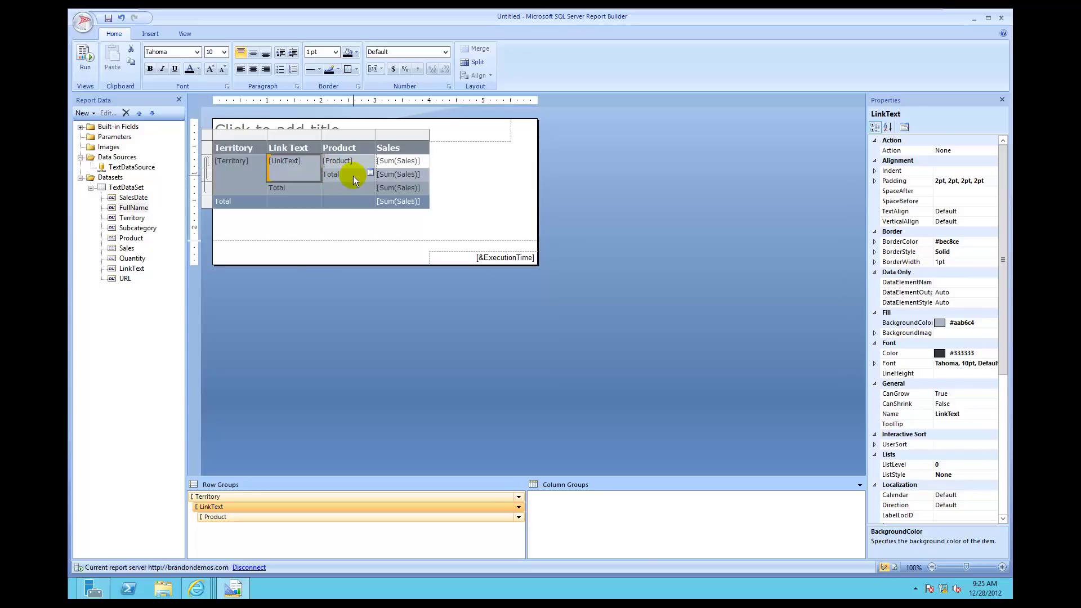
{"action": "right_click", "coordinate": [299, 173]}
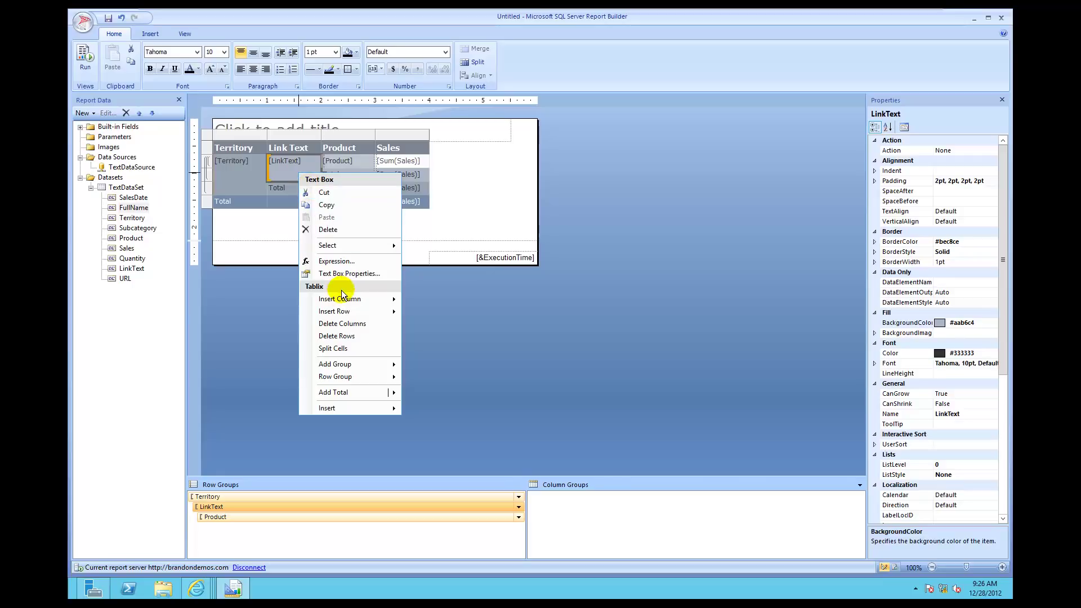
{"action": "left_click", "coordinate": [333, 349]}
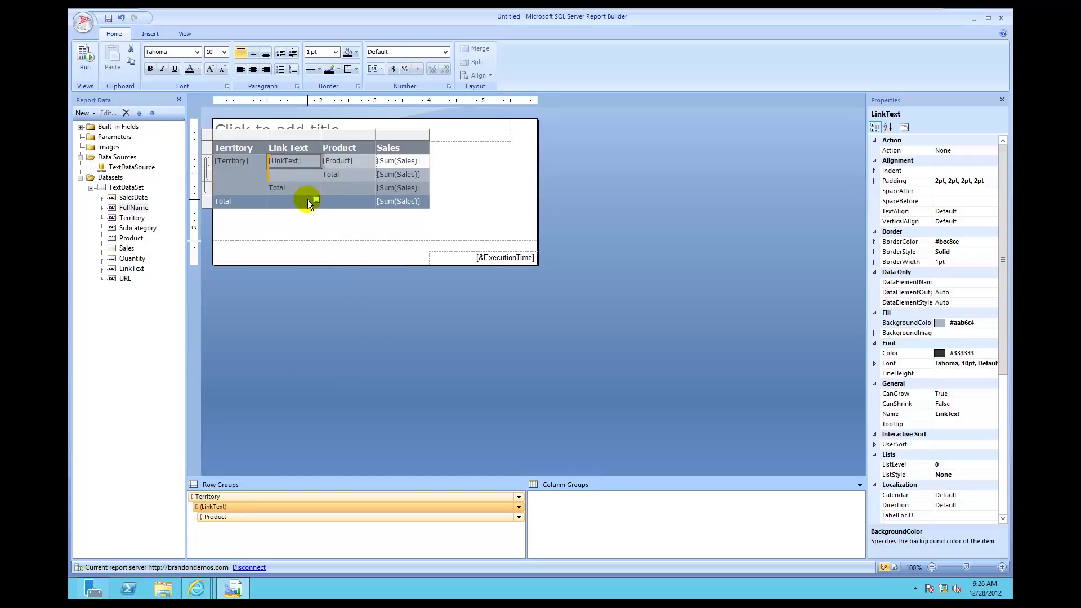
- Delete the product subtotal row directly beneath the [LinkText] and [Product] cells
{"action": "left_click", "coordinate": [299, 178]}
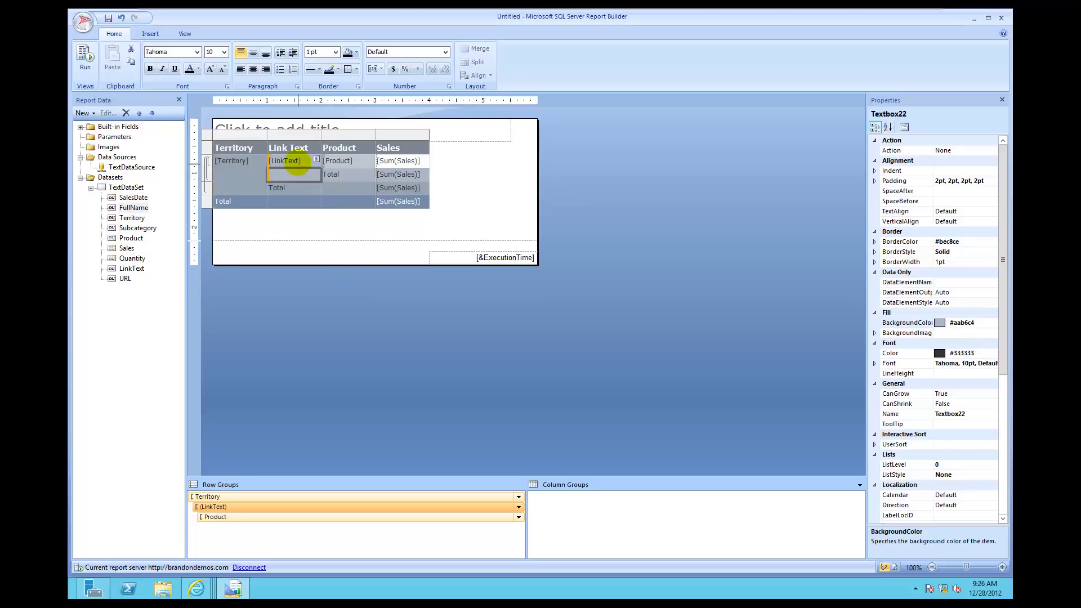
{"action": "double_click", "coordinate": [297, 164]}
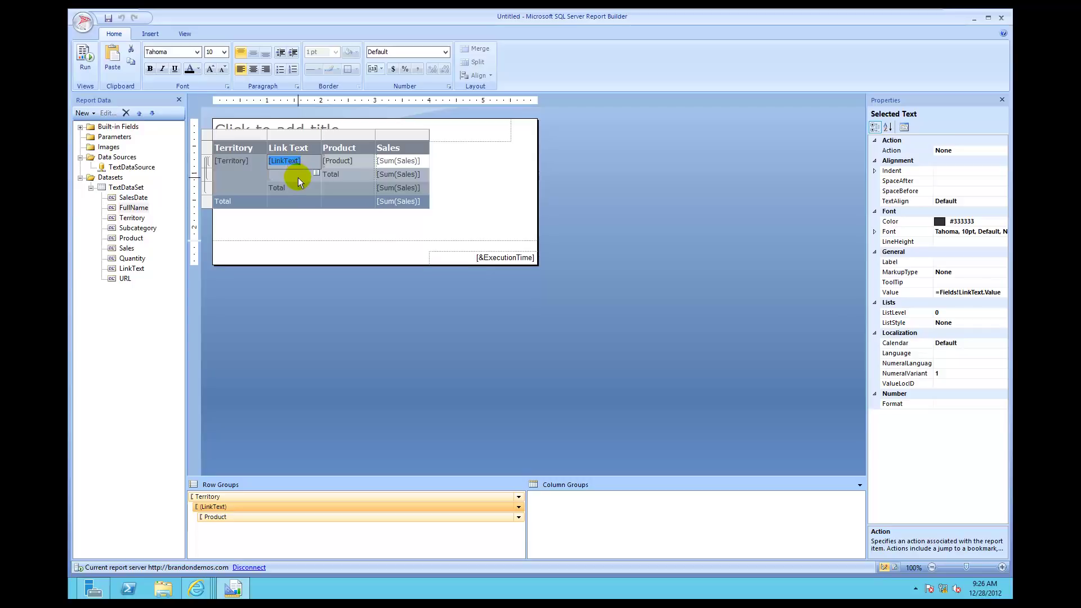
{"action": "left_click", "coordinate": [297, 173]}
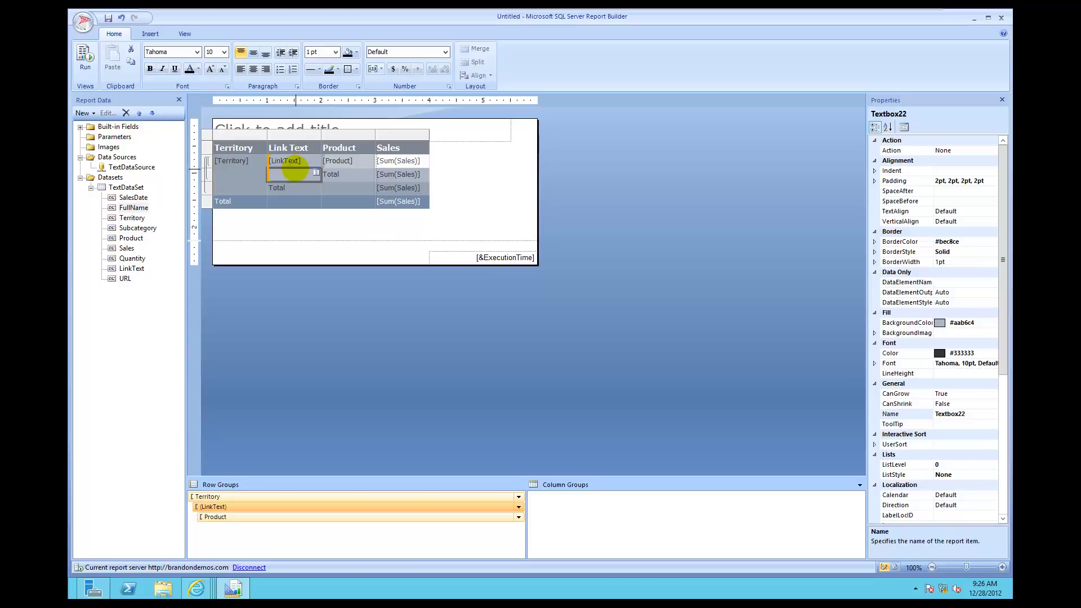
{"action": "key", "text": "shift+Right"}
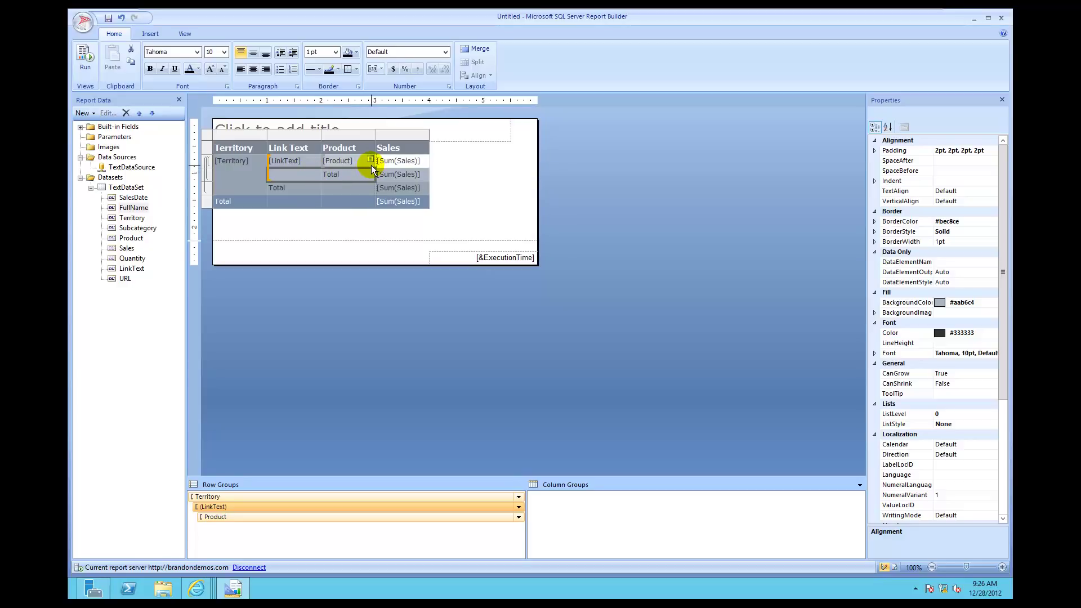
{"action": "key", "text": "shift+Right"}
{"action": "right_click", "coordinate": [344, 178]}
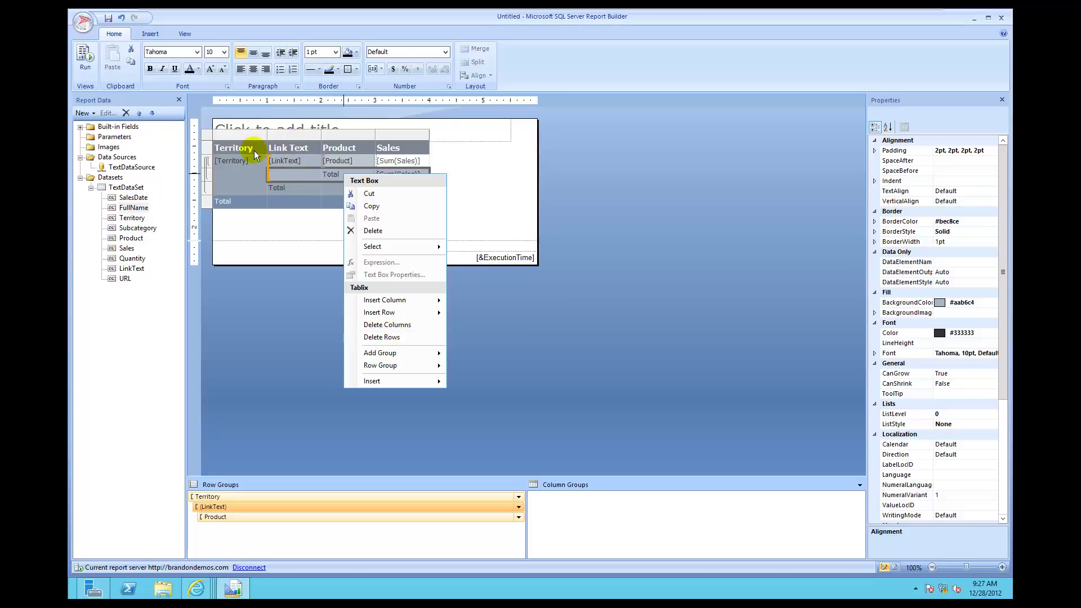
{"action": "left_click", "coordinate": [397, 338]}
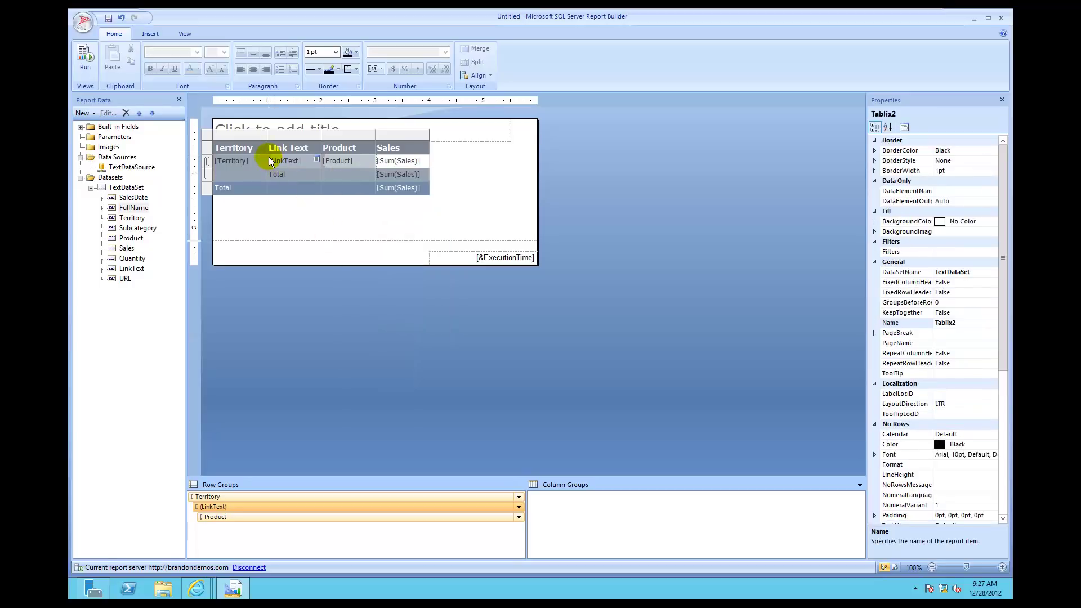
- Run the report again, check the expanded Central territory and its link text group without the product subtotal, and return to the design
{"action": "left_click", "coordinate": [79, 50]}
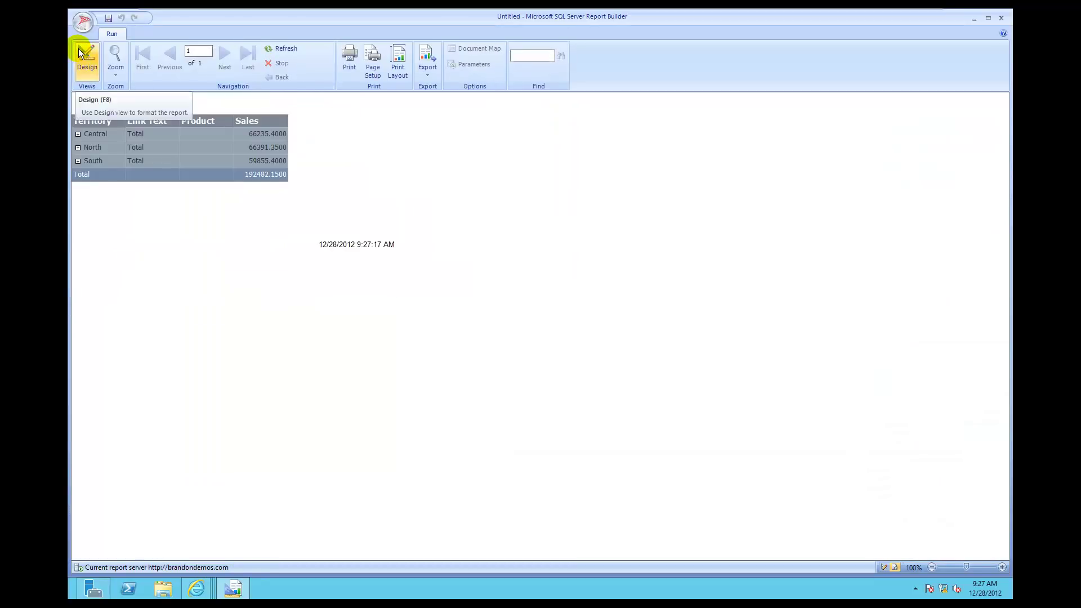
{"action": "left_click", "coordinate": [78, 134]}
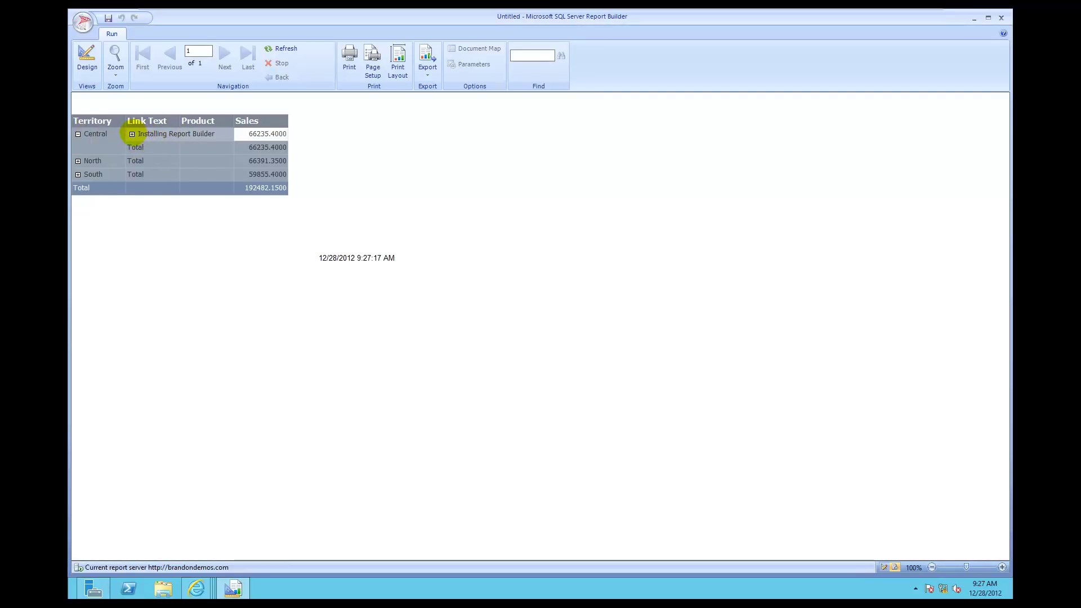
{"action": "left_click", "coordinate": [132, 134]}
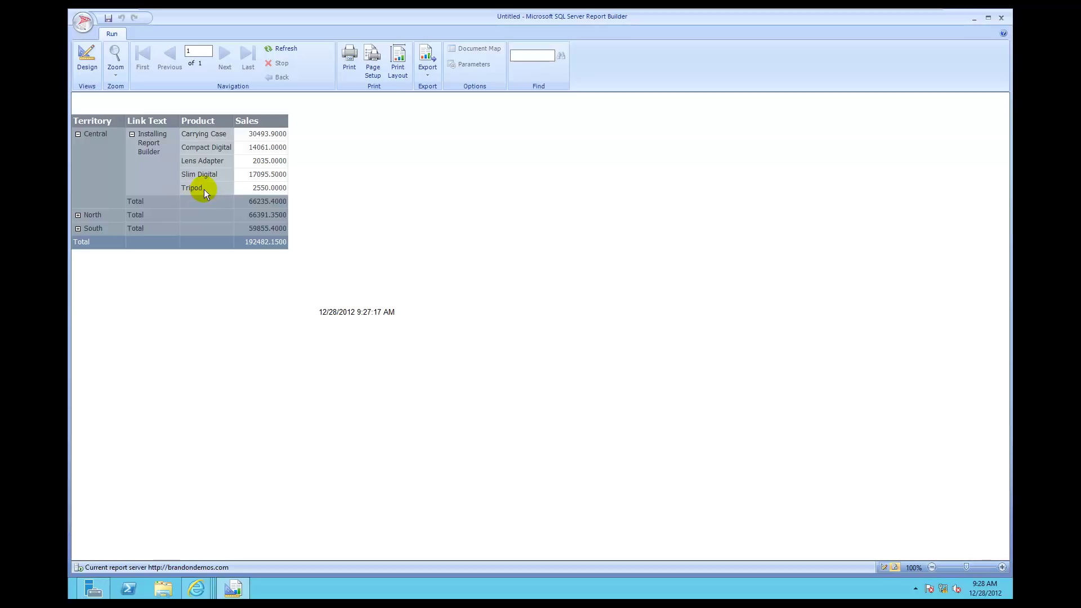
{"action": "left_click", "coordinate": [78, 134]}
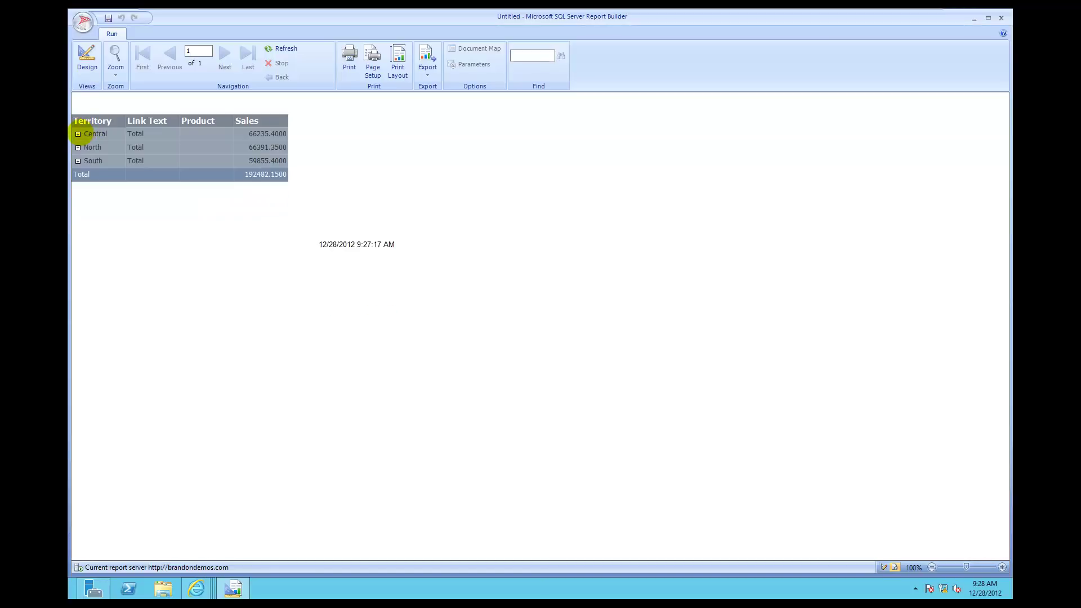
{"action": "left_click", "coordinate": [81, 66]}
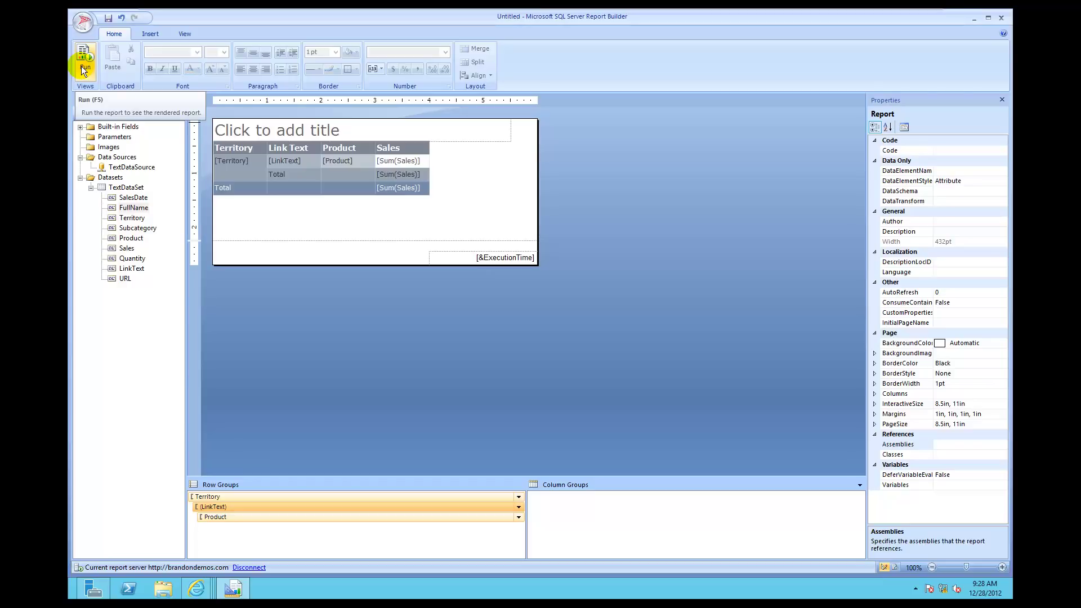
{"action": "left_click", "coordinate": [83, 67]}
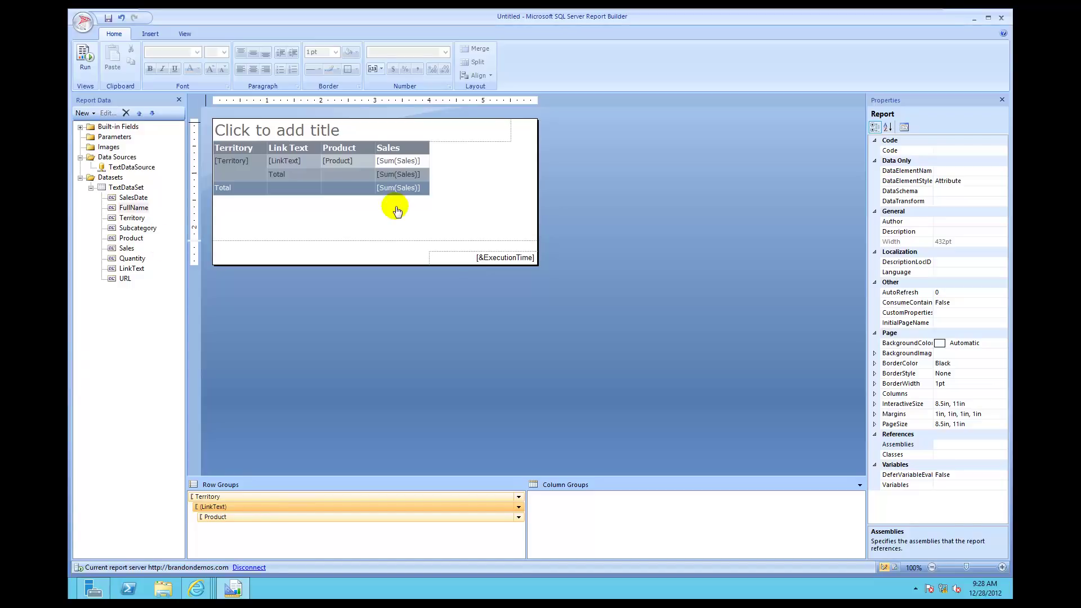
- Set the [LinkText] text box's action to Go to URL and choose [LinkText] as the URL field
{"action": "right_click", "coordinate": [311, 168]}
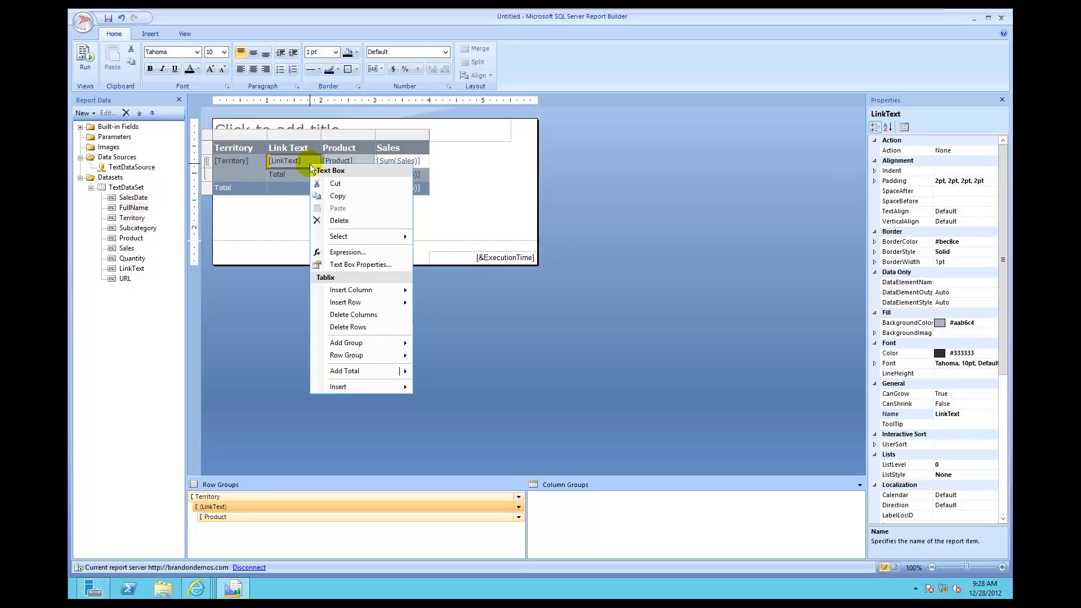
{"action": "left_click", "coordinate": [335, 267]}
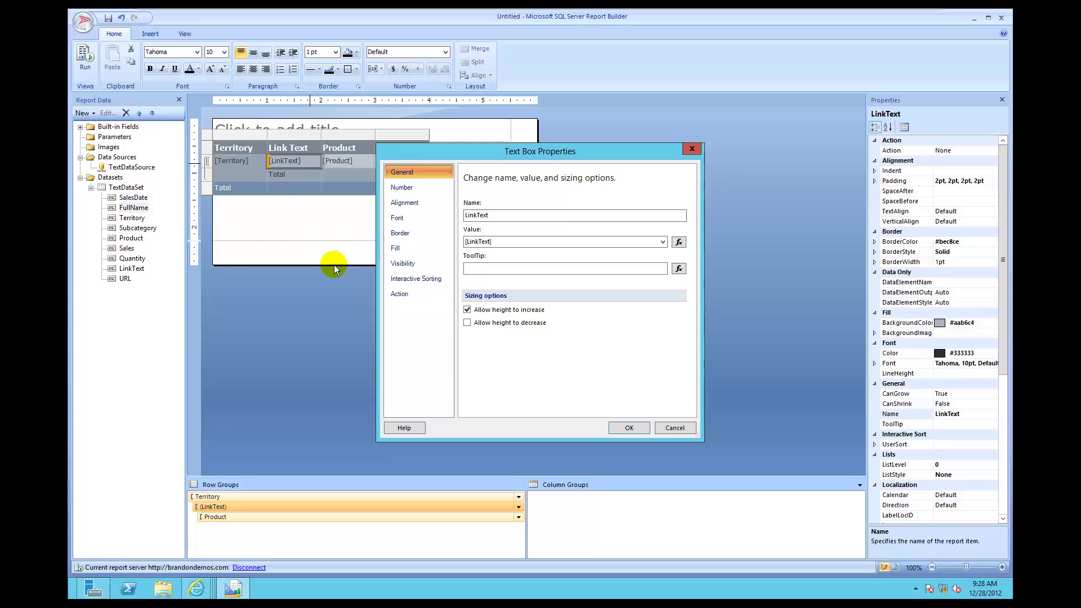
{"action": "left_click", "coordinate": [400, 293]}
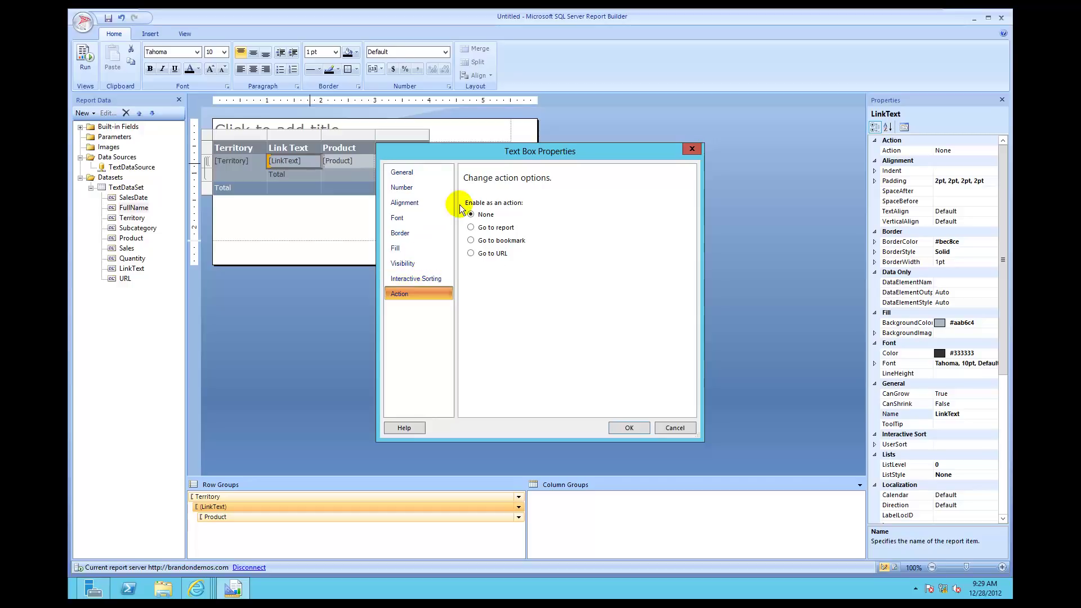
{"action": "left_click", "coordinate": [471, 254]}
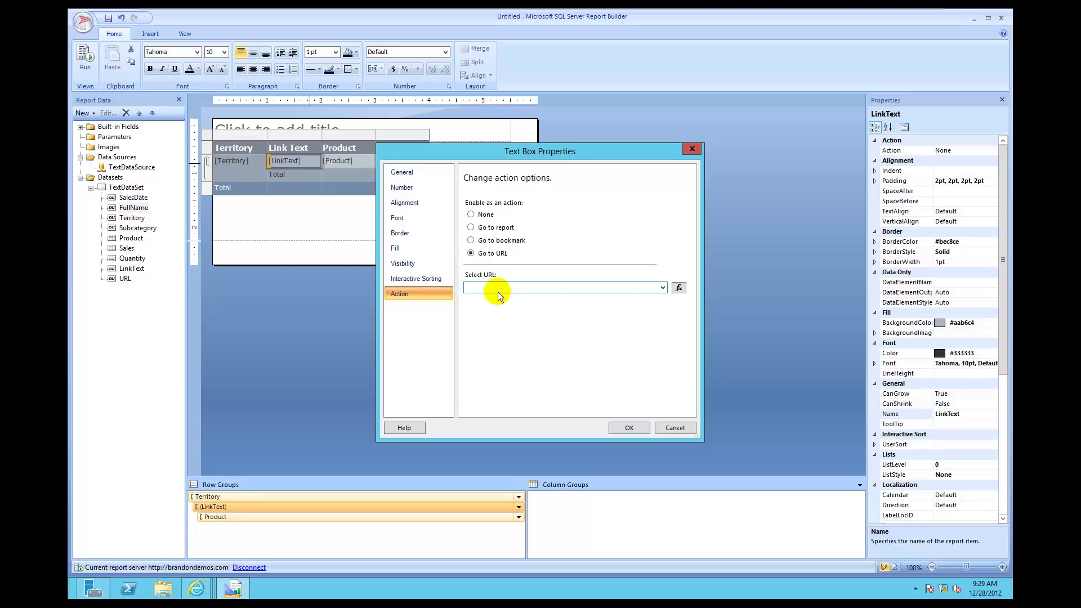
{"action": "left_click", "coordinate": [662, 288]}
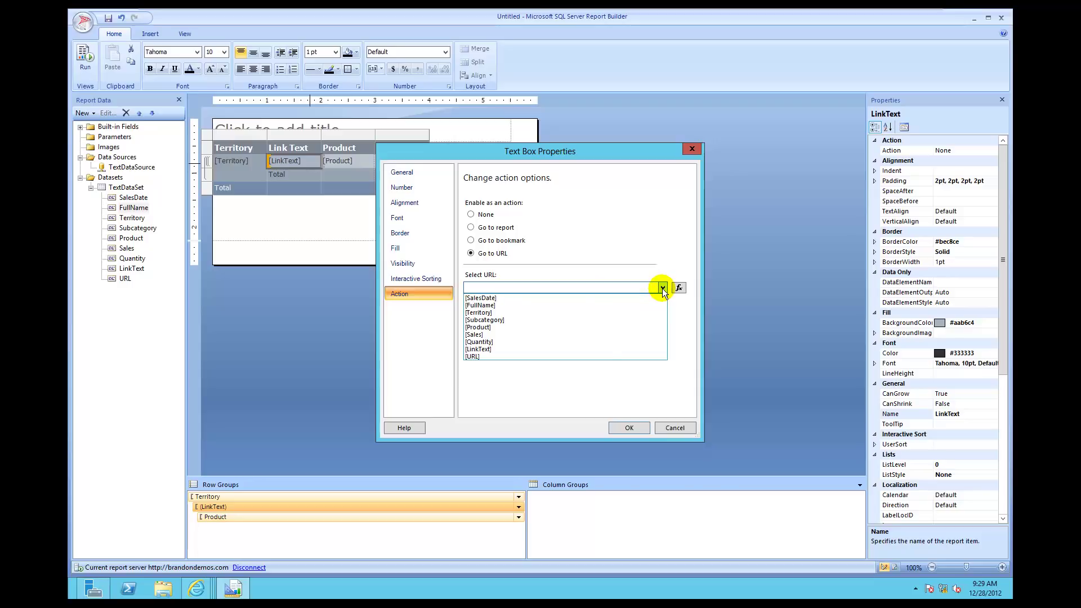
{"action": "left_click", "coordinate": [602, 349]}
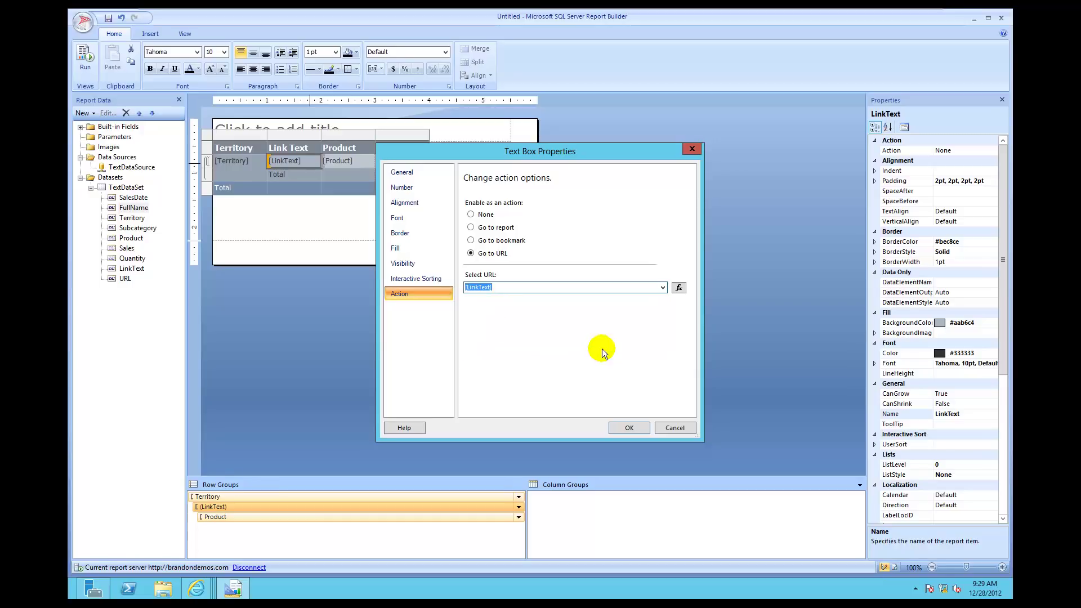
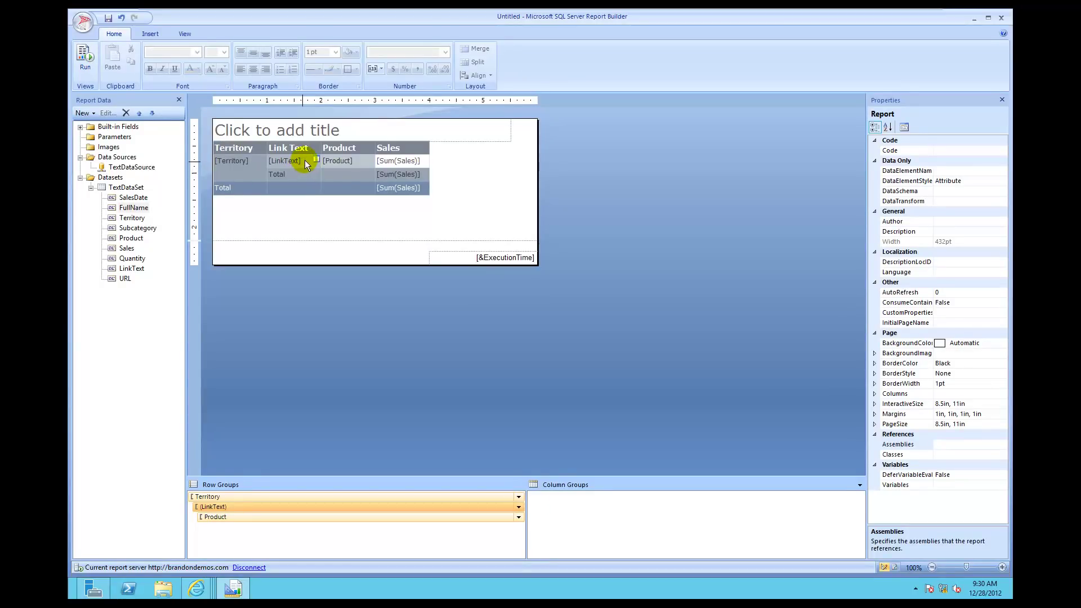
- Underline the [LinkText] placeholder text in the table and set its font color to Blue
{"action": "left_click", "coordinate": [305, 163]}
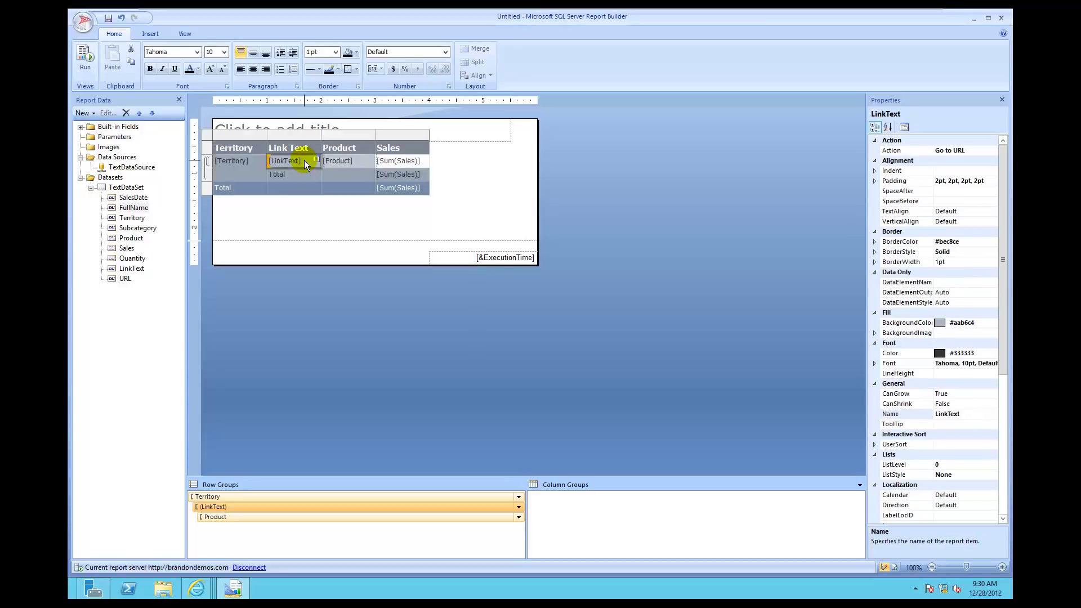
{"action": "left_click", "coordinate": [305, 161]}
{"action": "left_click", "coordinate": [304, 161]}
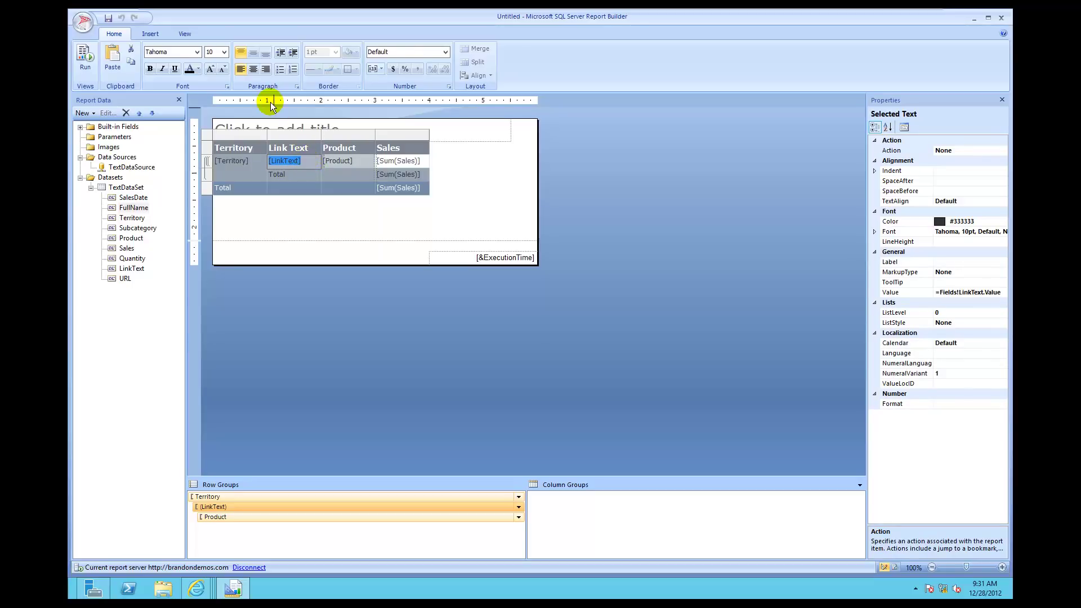
{"action": "left_click", "coordinate": [175, 72]}
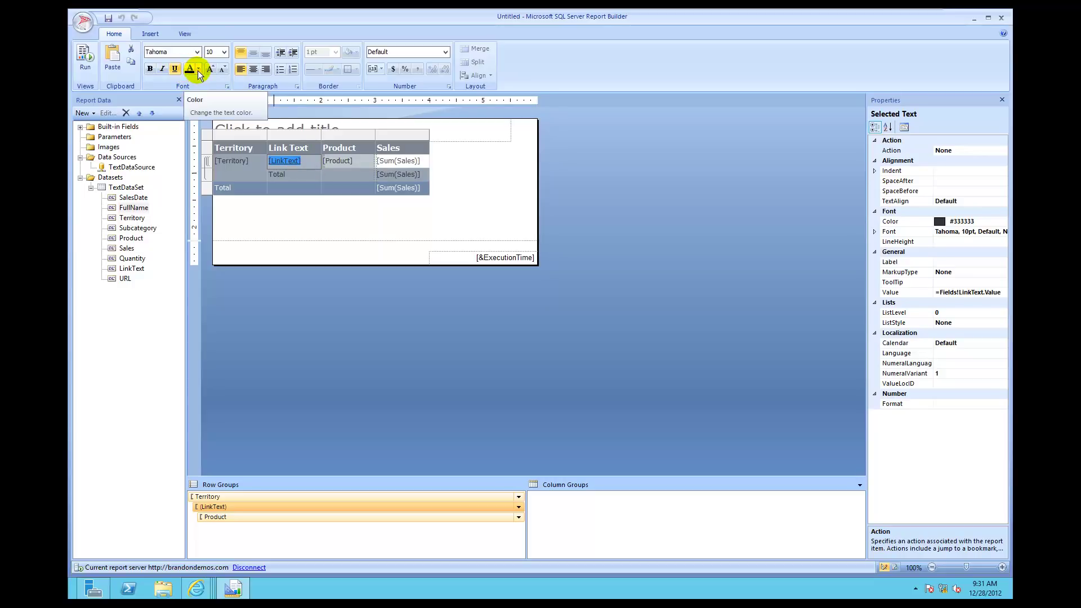
{"action": "left_click", "coordinate": [198, 70]}
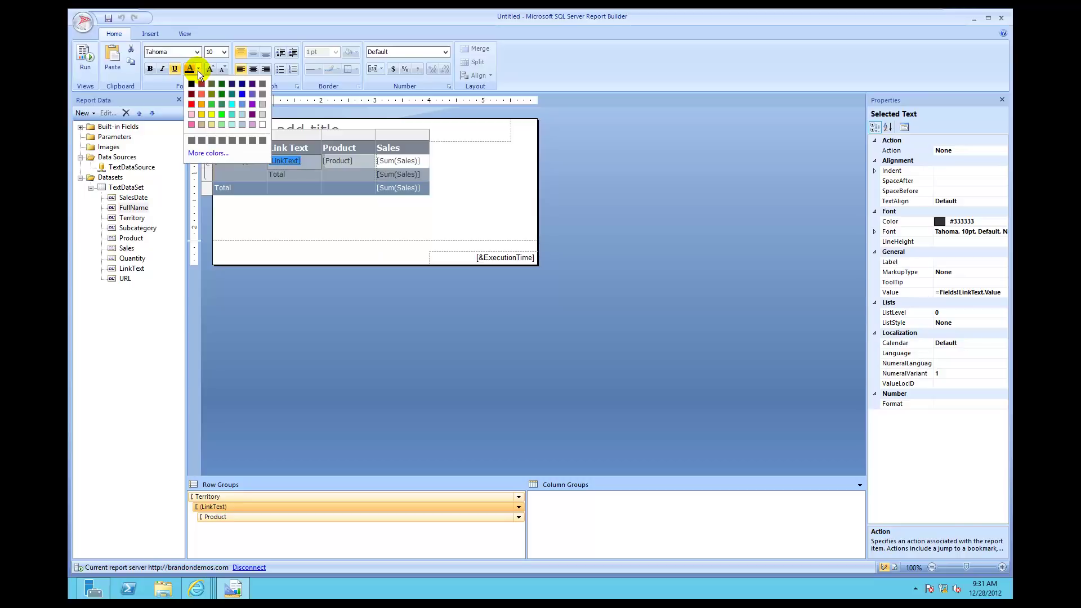
{"action": "left_click", "coordinate": [241, 93]}
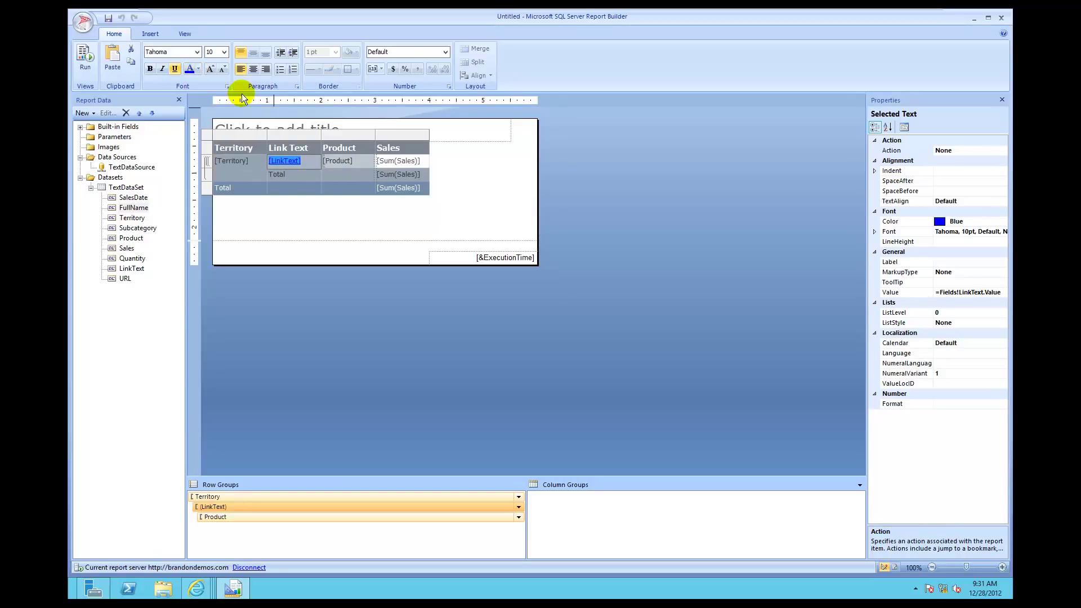
{"action": "left_click", "coordinate": [378, 224]}
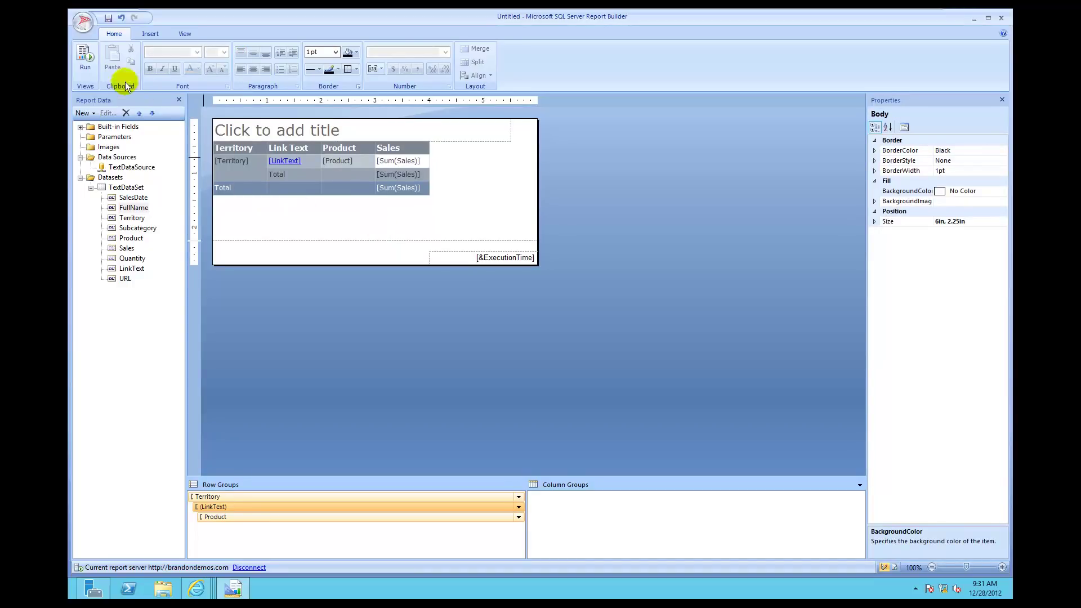
- Run the report, expand the Central territory and its link text group to check the hyperlink styling, and return to the design
{"action": "left_click", "coordinate": [88, 57]}
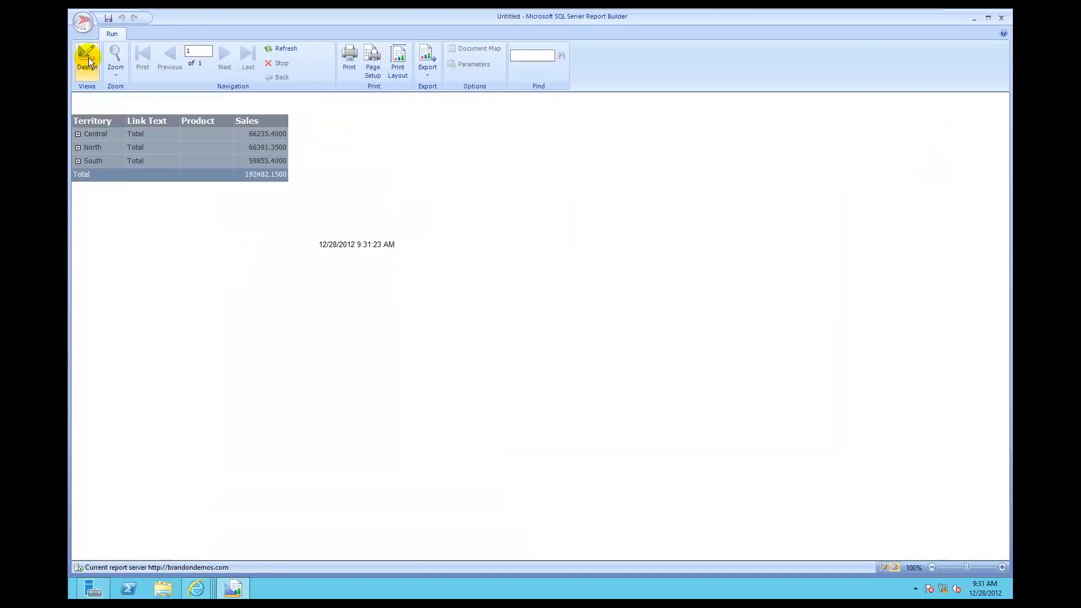
{"action": "left_click", "coordinate": [77, 134]}
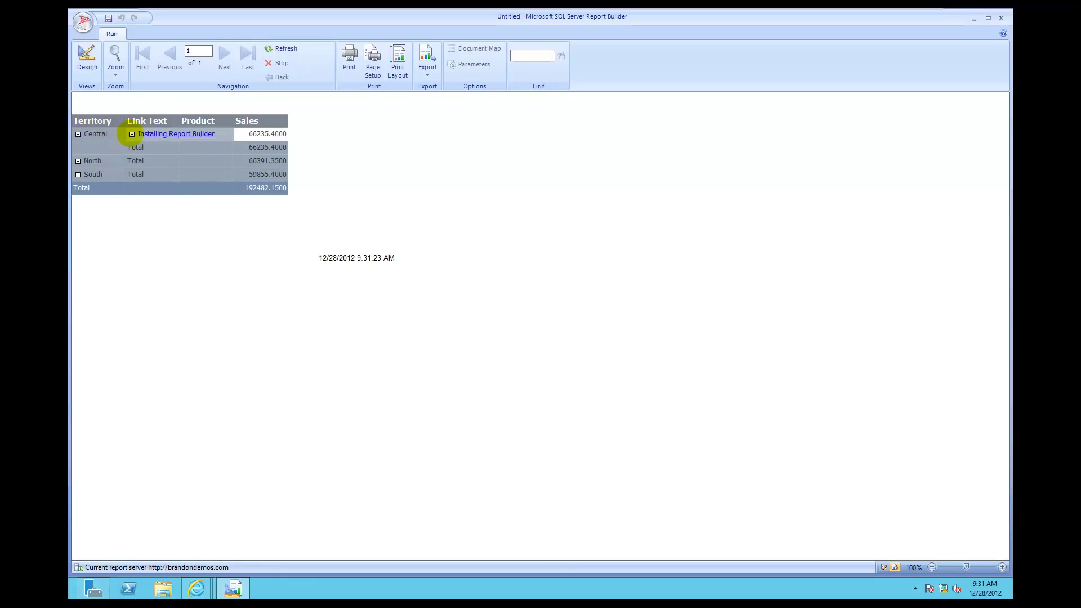
{"action": "left_click", "coordinate": [132, 134]}
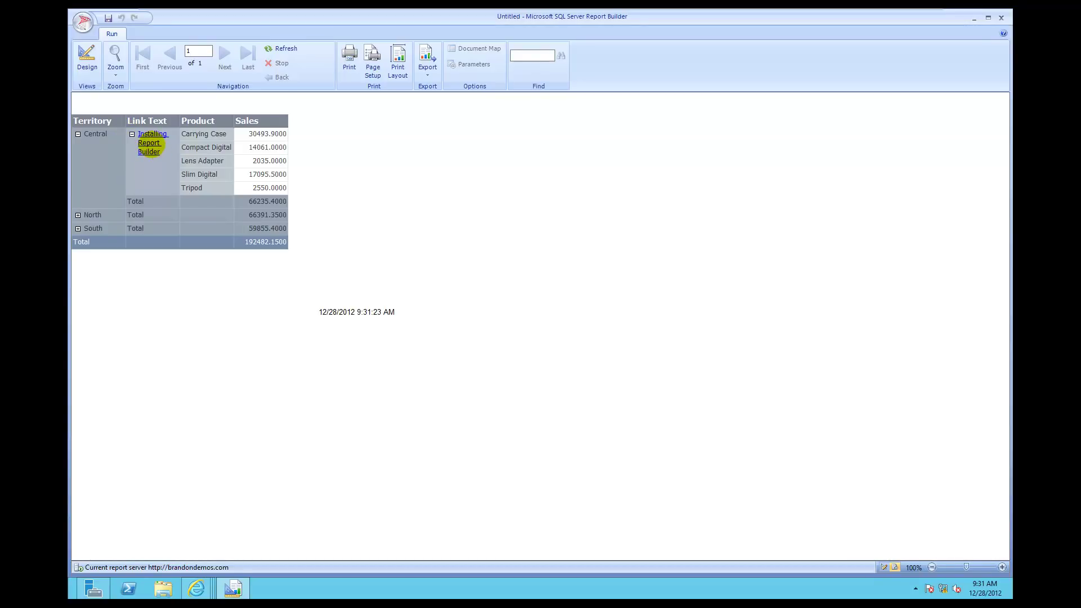
{"action": "left_click", "coordinate": [85, 66]}
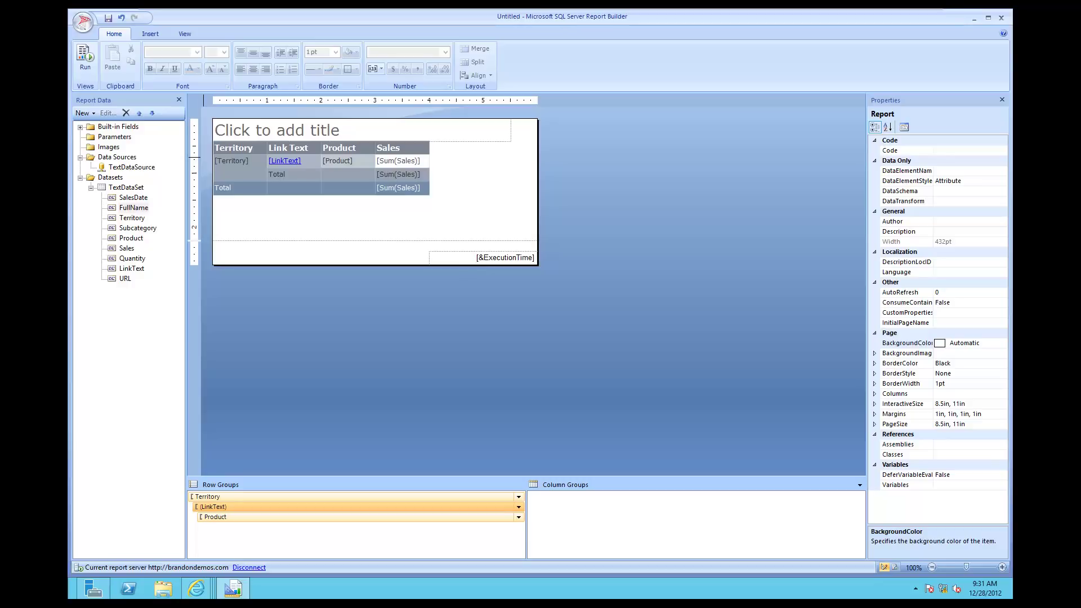
{"action": "left_click", "coordinate": [253, 160]}
{"action": "left_click", "coordinate": [254, 160]}
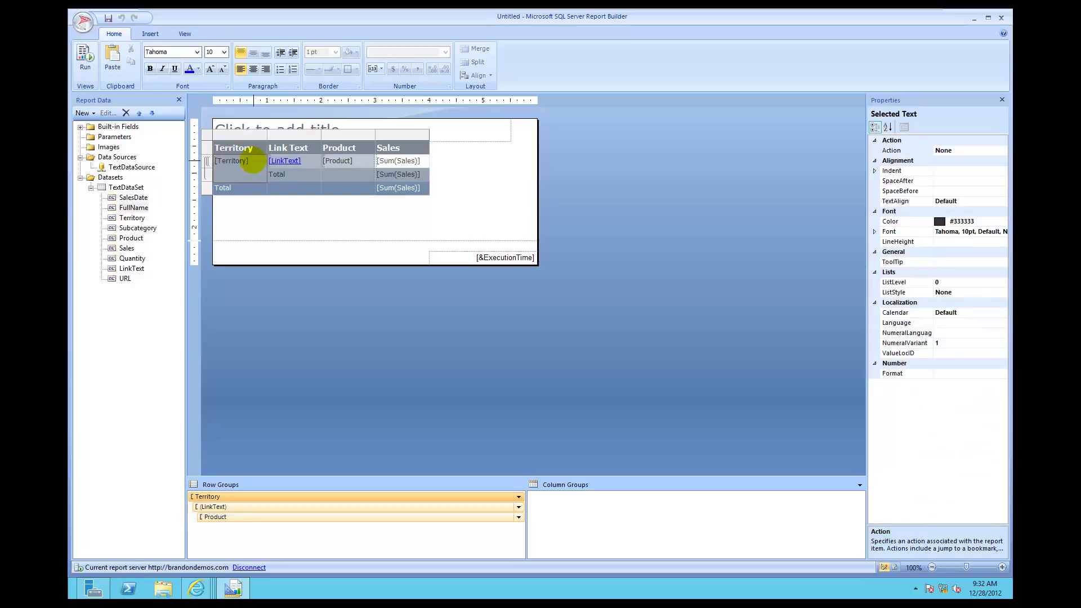
{"action": "double_click", "coordinate": [252, 161]}
{"action": "left_click_drag", "start_coordinate": [253, 161], "coordinate": [219, 164]}
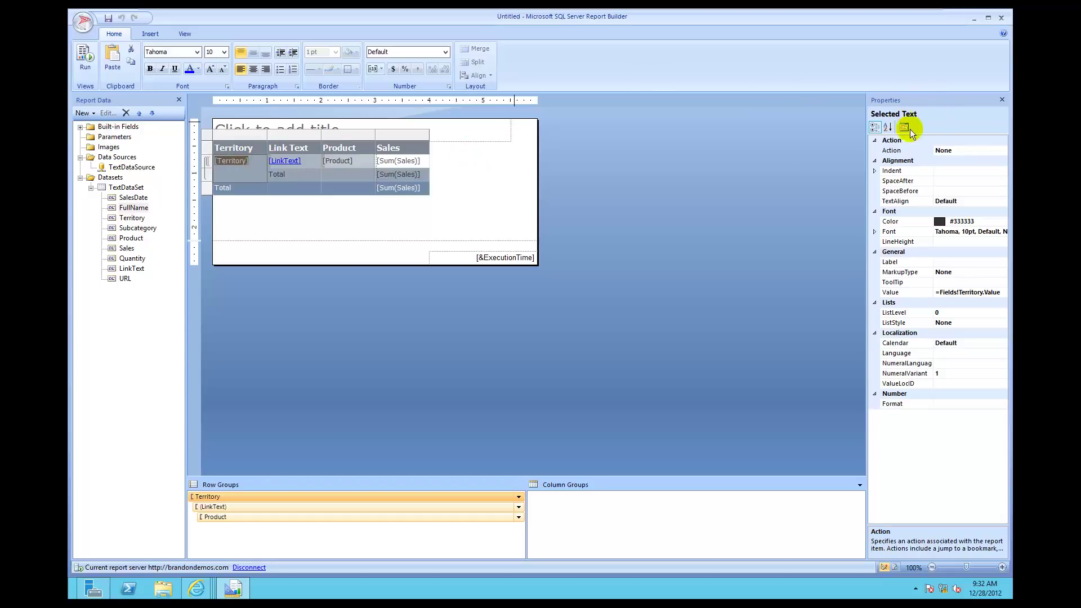
{"action": "left_click", "coordinate": [183, 34]}
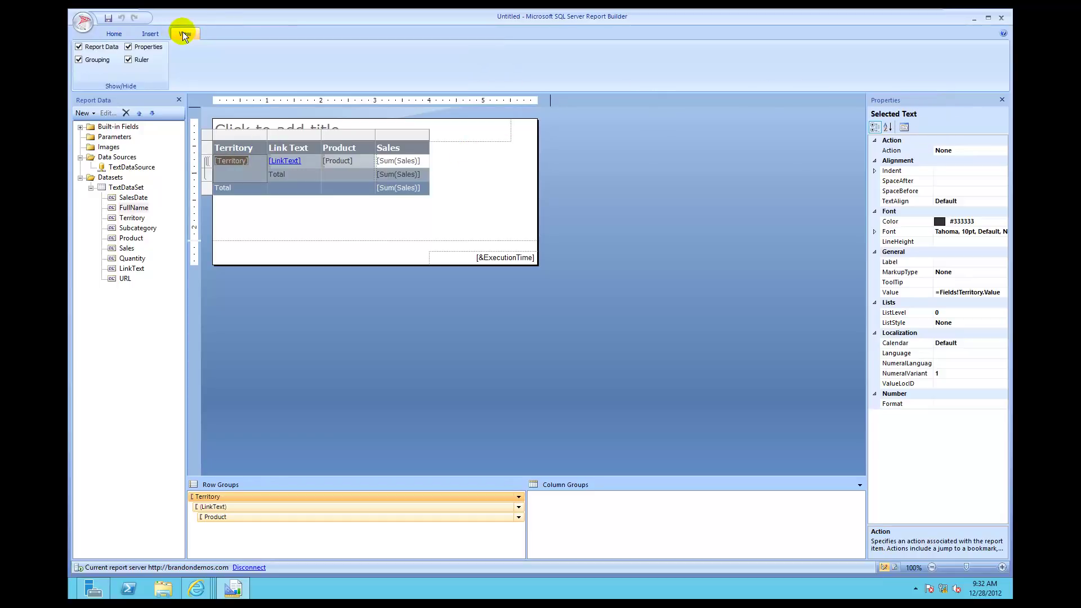
{"action": "left_click", "coordinate": [116, 34]}
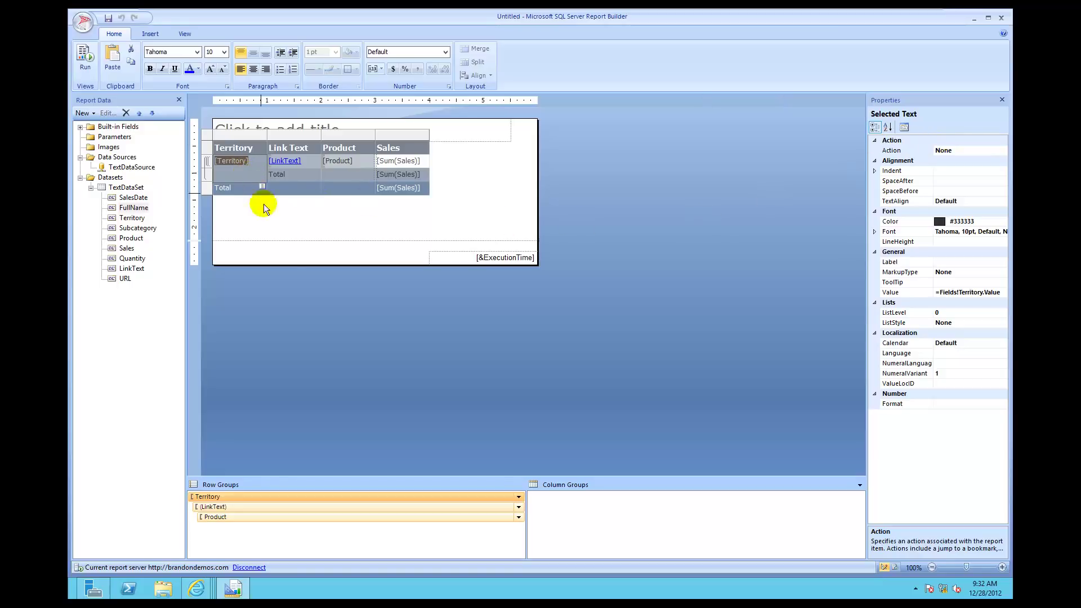
{"action": "left_click", "coordinate": [275, 219]}
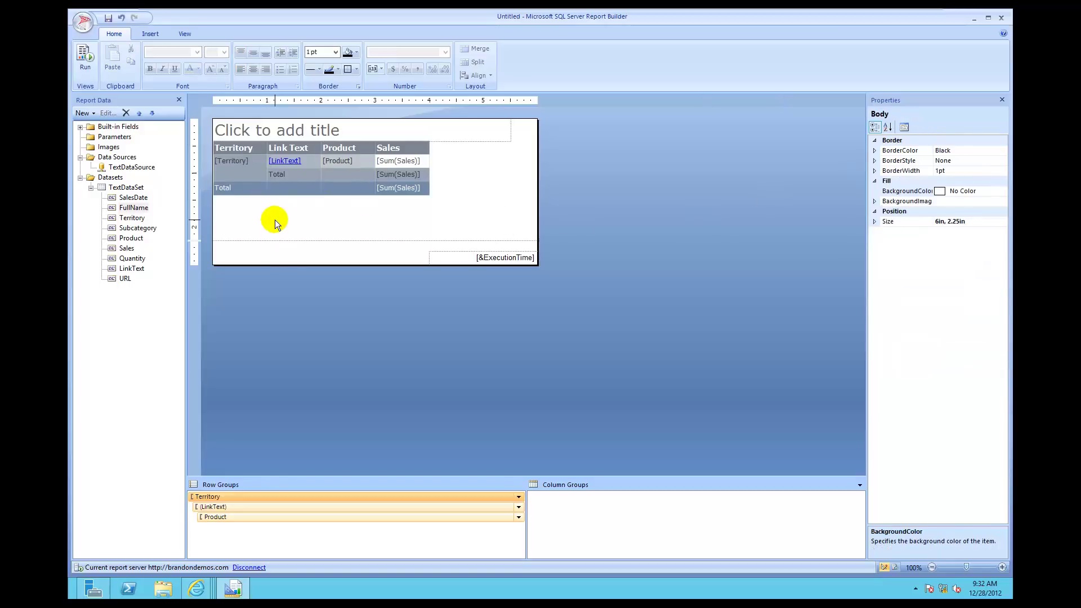
{"action": "right_click", "coordinate": [257, 177]}
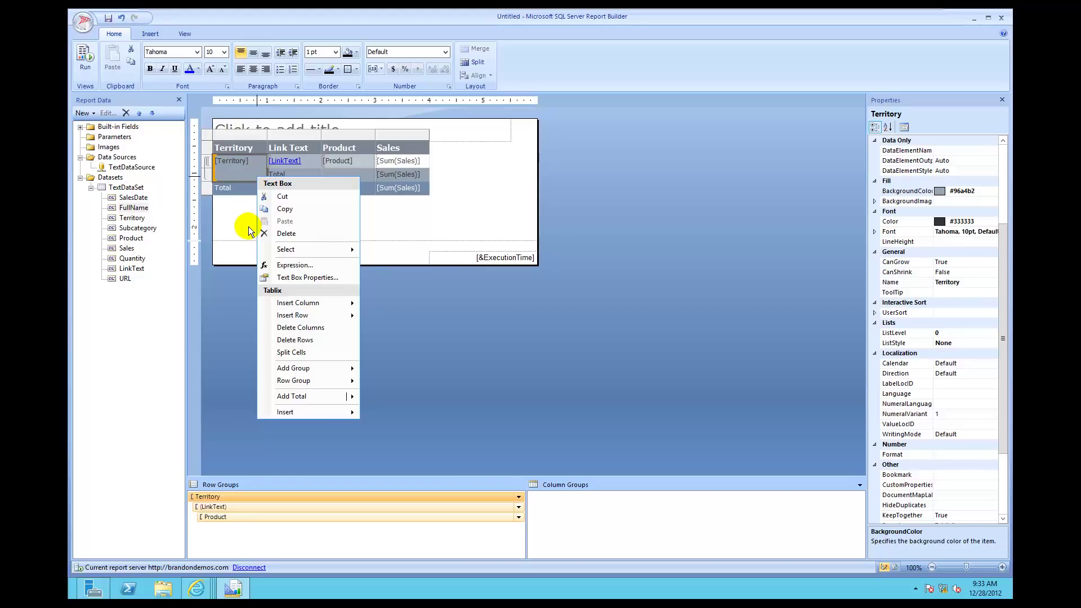
{"action": "left_click", "coordinate": [249, 227]}
- Set the WritingMode property of the [Territory] text box to Rotate270
{"action": "left_click", "coordinate": [247, 176]}
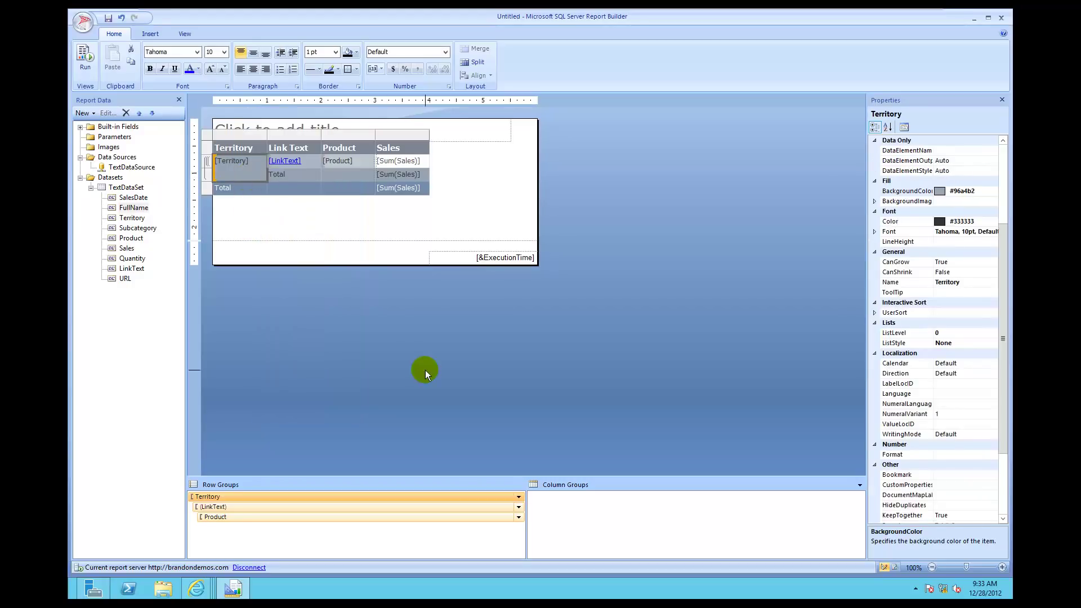
{"action": "left_click_drag", "start_coordinate": [1001, 234], "coordinate": [1011, 335]}
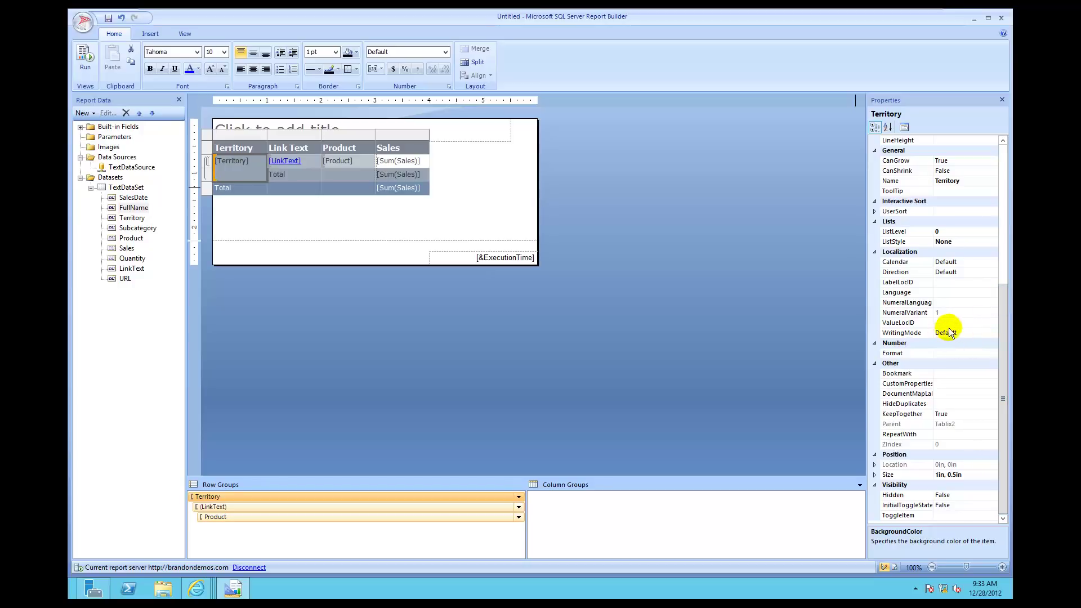
{"action": "left_click", "coordinate": [913, 333]}
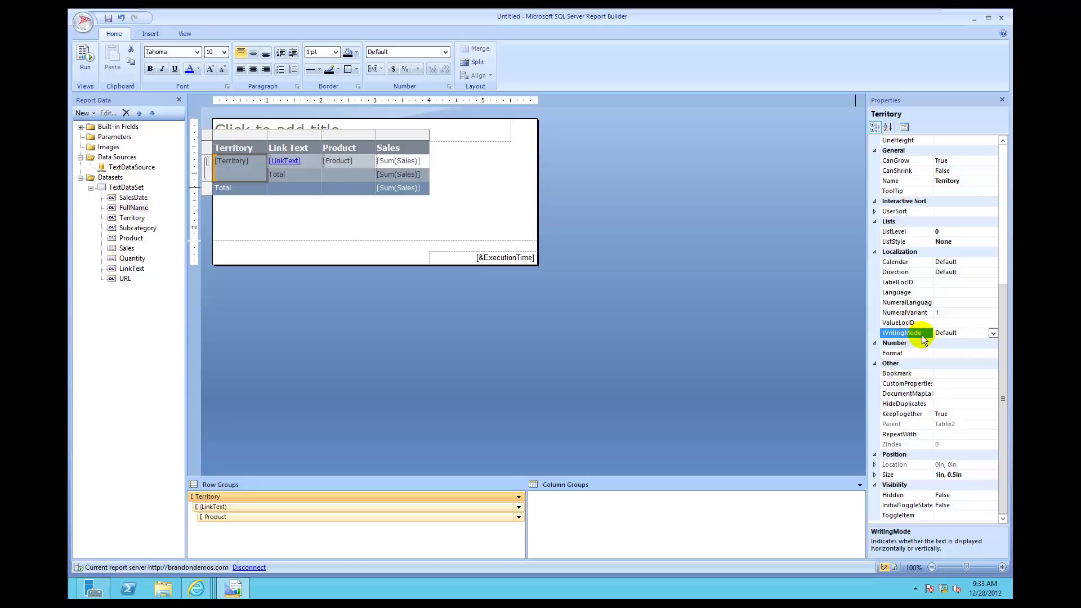
{"action": "left_click", "coordinate": [993, 333]}
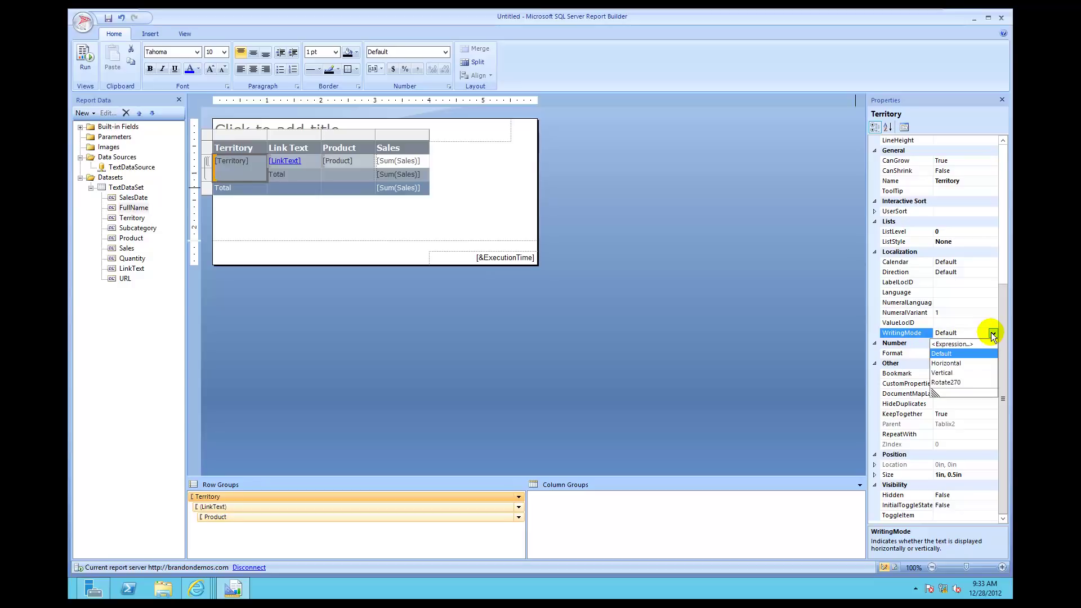
{"action": "left_click", "coordinate": [961, 383]}
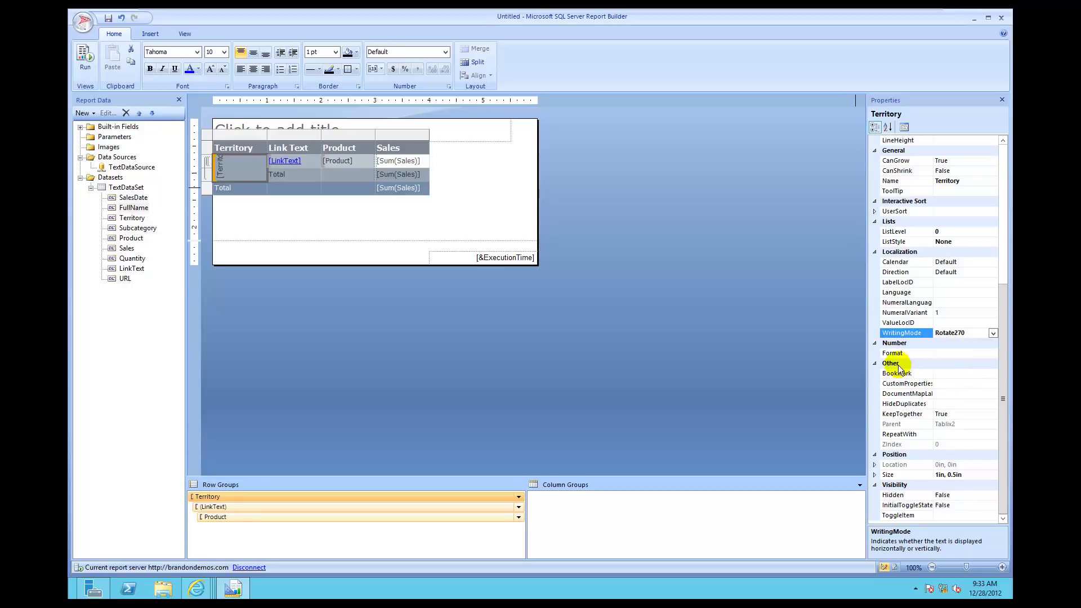
{"action": "left_click", "coordinate": [299, 217]}
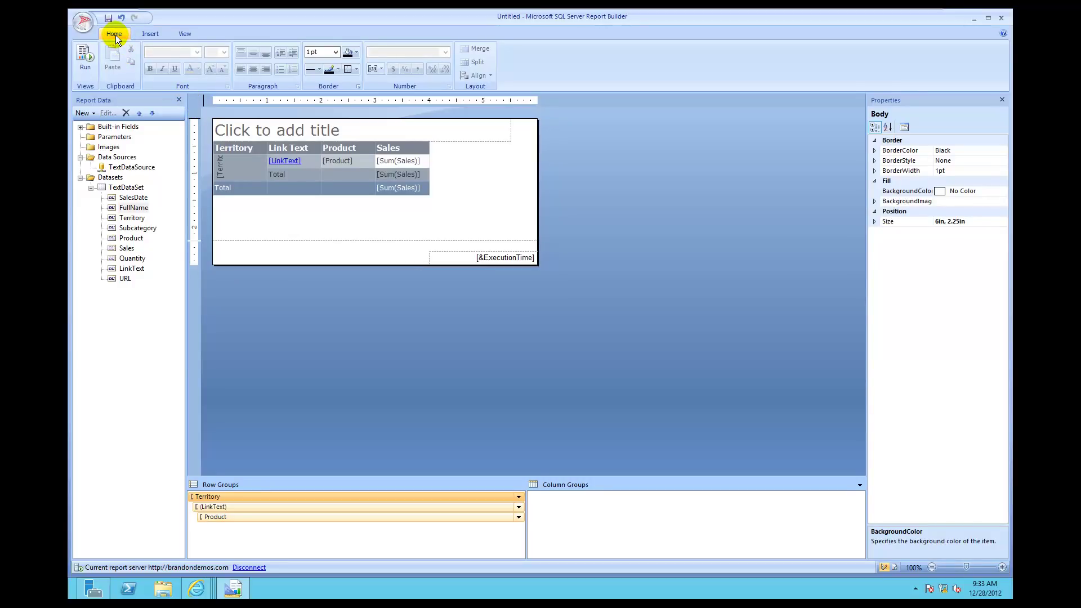
- Run the report, check the rotated territory labels by expanding and collapsing the South territory, and return to the design
{"action": "left_click", "coordinate": [80, 60]}
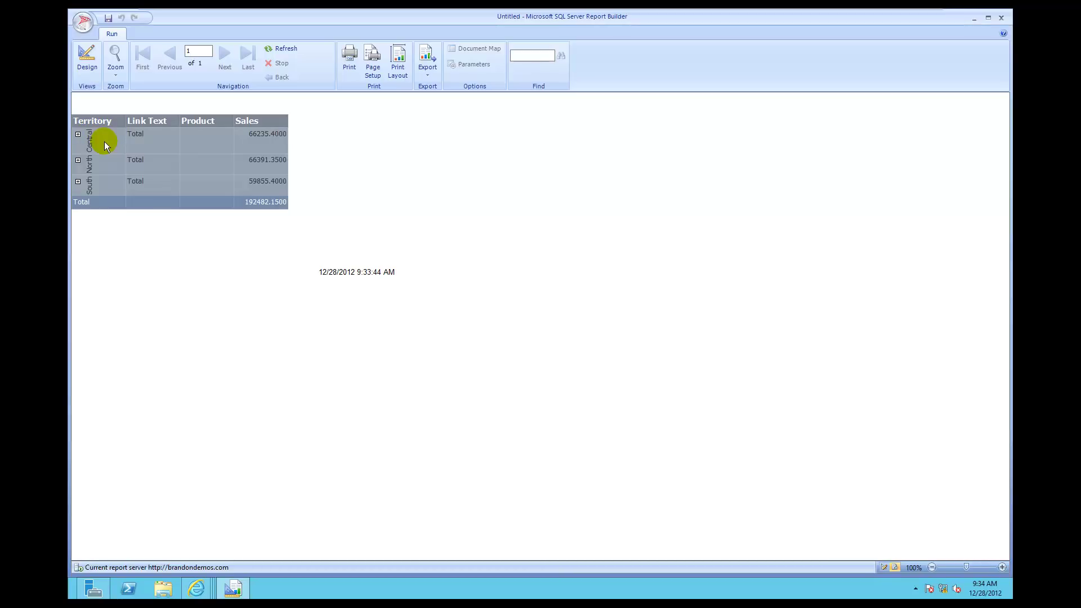
{"action": "left_click", "coordinate": [78, 181]}
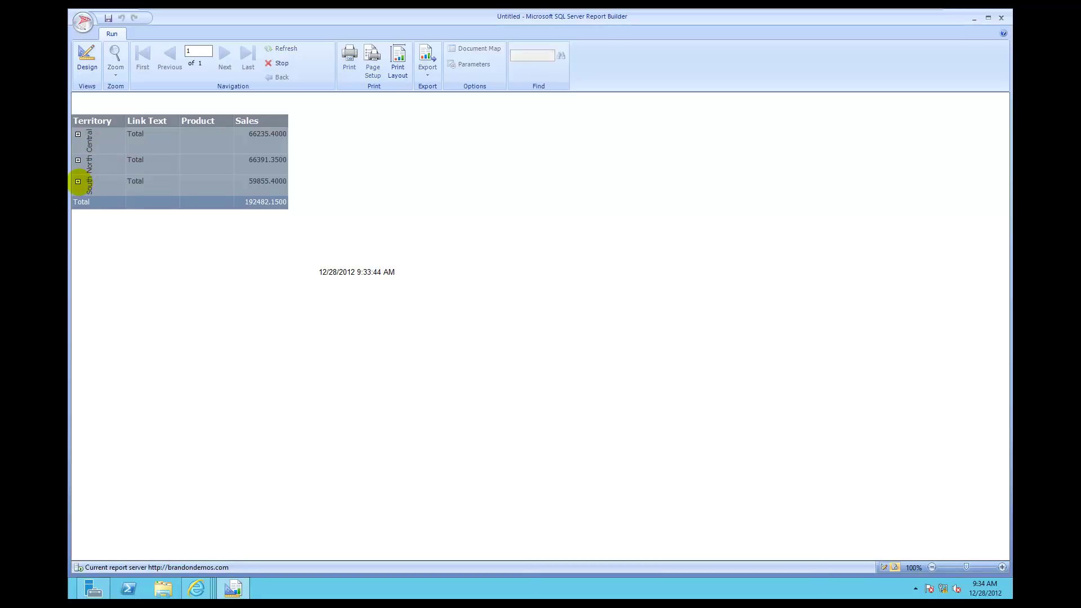
{"action": "left_click", "coordinate": [77, 182]}
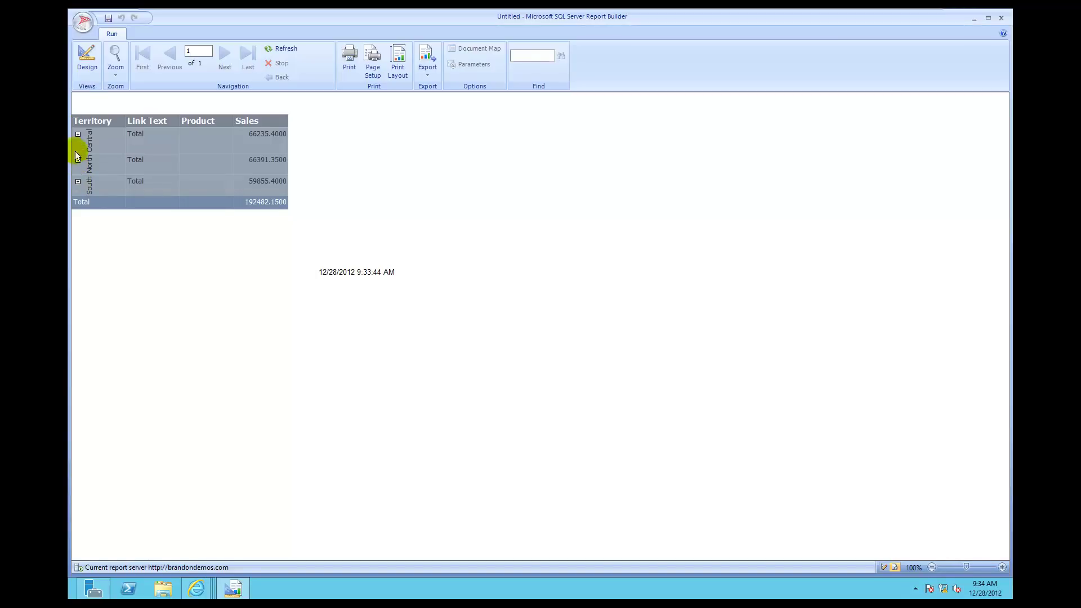
{"action": "left_click", "coordinate": [88, 64]}
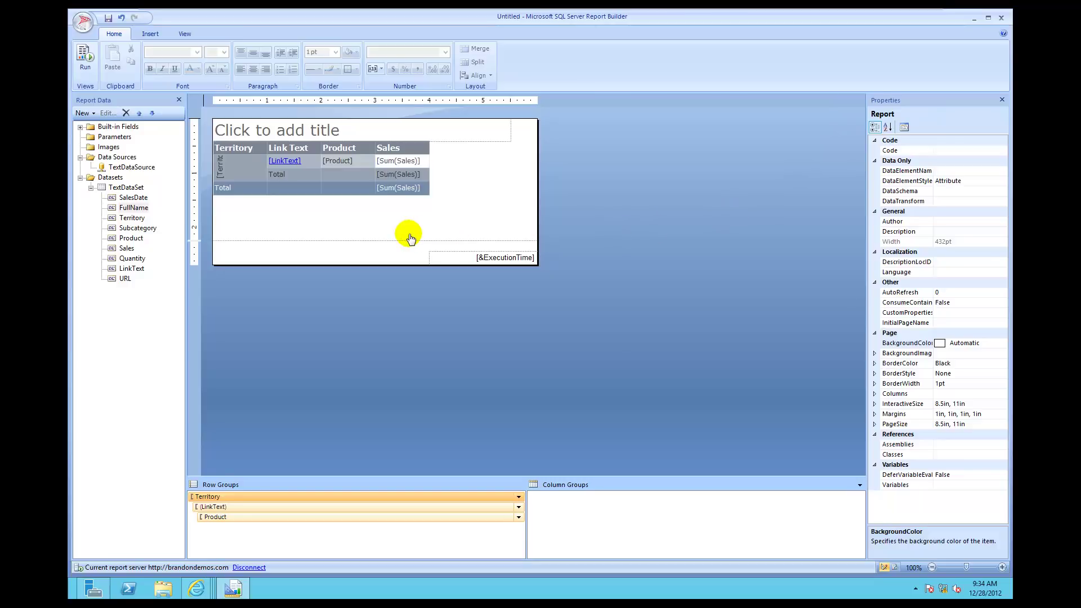
- Insert a text box directly below the table and size it to about 4 in wide and 2.25 in tall
{"action": "left_click", "coordinate": [150, 34]}
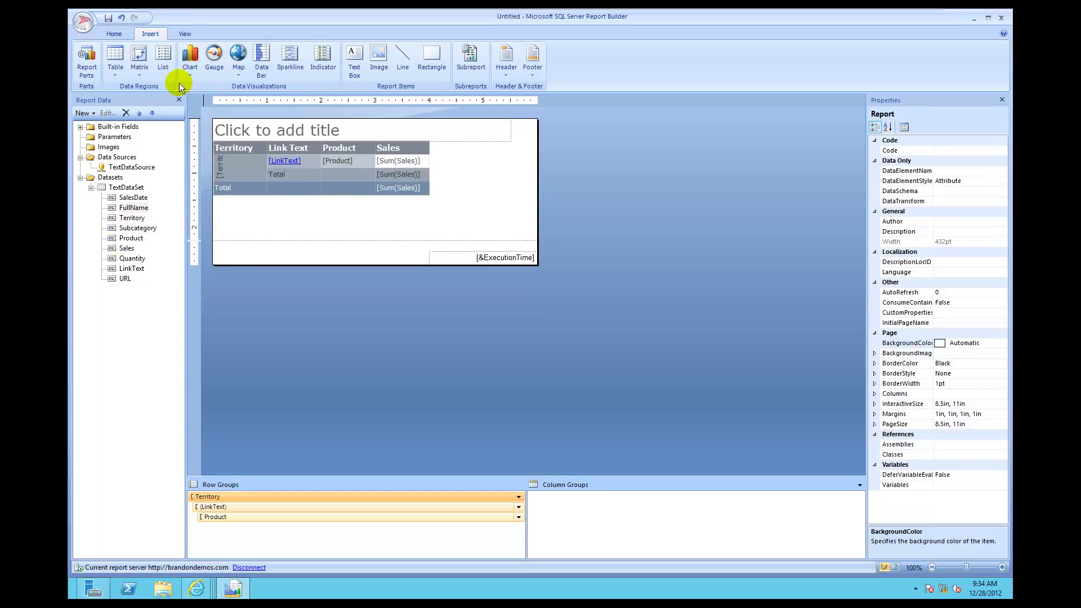
{"action": "left_click", "coordinate": [351, 55]}
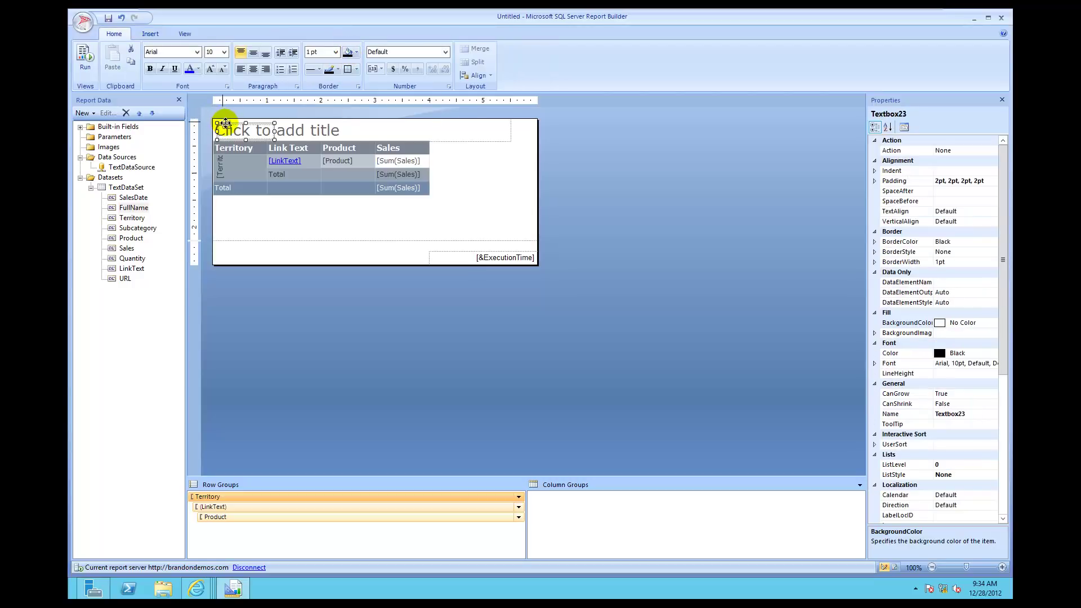
{"action": "left_click_drag", "start_coordinate": [227, 125], "coordinate": [221, 214]}
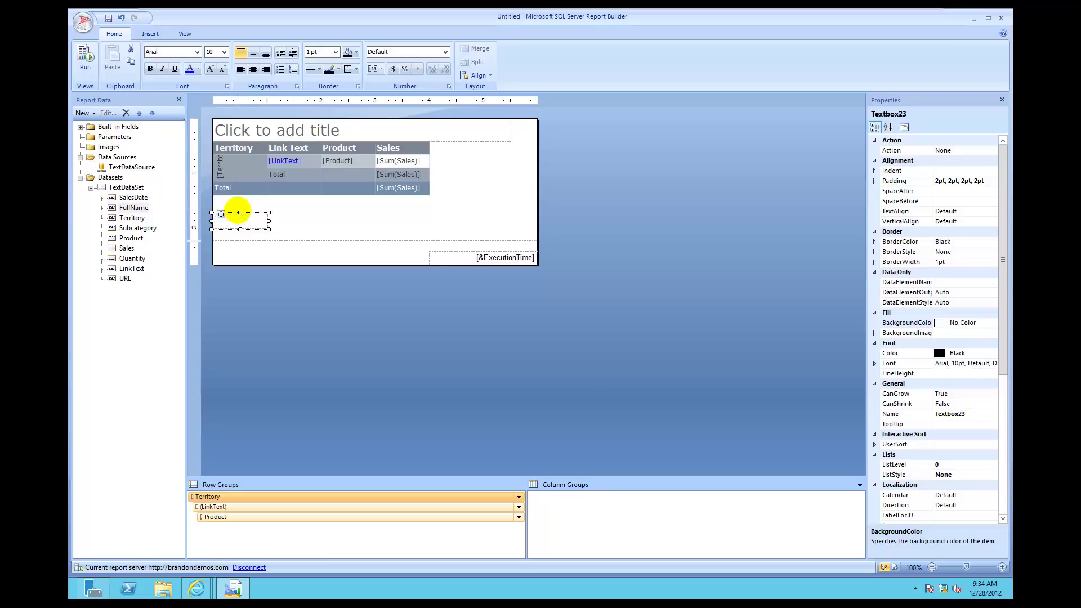
{"action": "left_click_drag", "start_coordinate": [222, 214], "coordinate": [429, 202]}
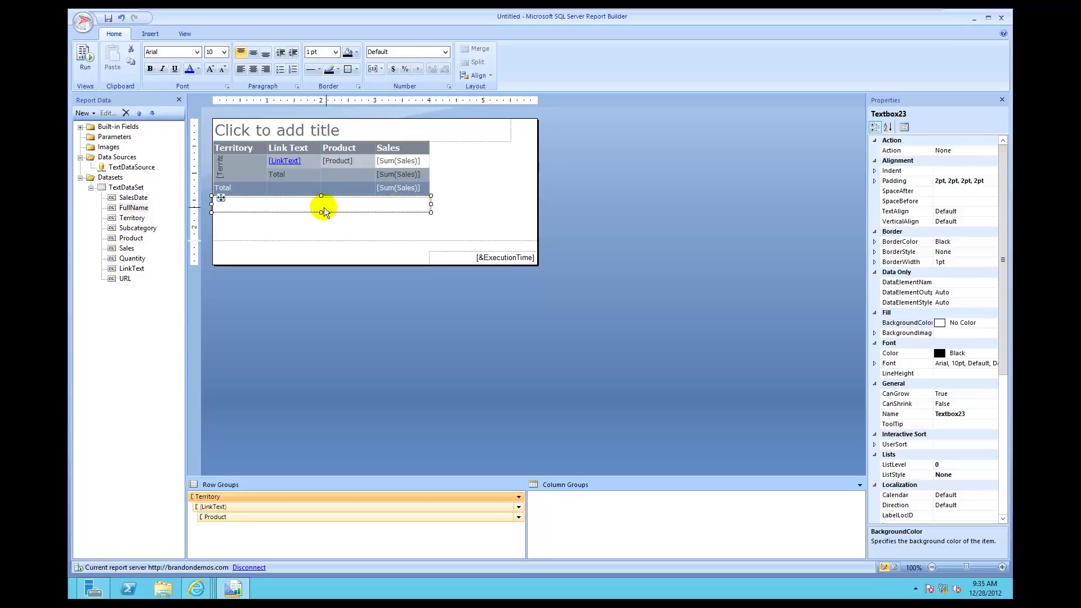
{"action": "left_click_drag", "start_coordinate": [321, 212], "coordinate": [324, 241]}
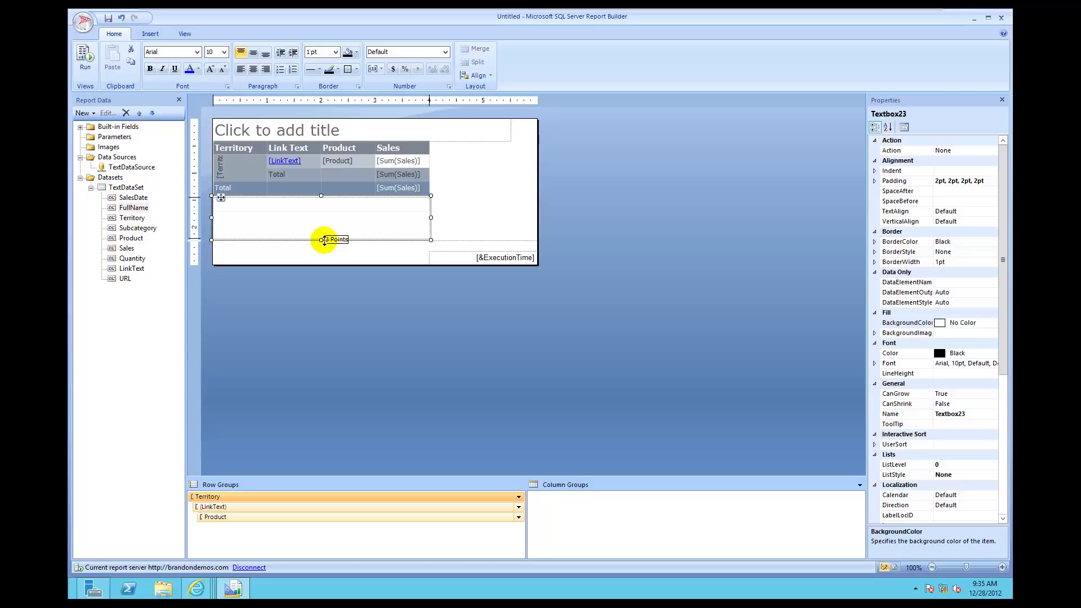
{"action": "left_click_drag", "start_coordinate": [324, 241], "coordinate": [328, 318]}
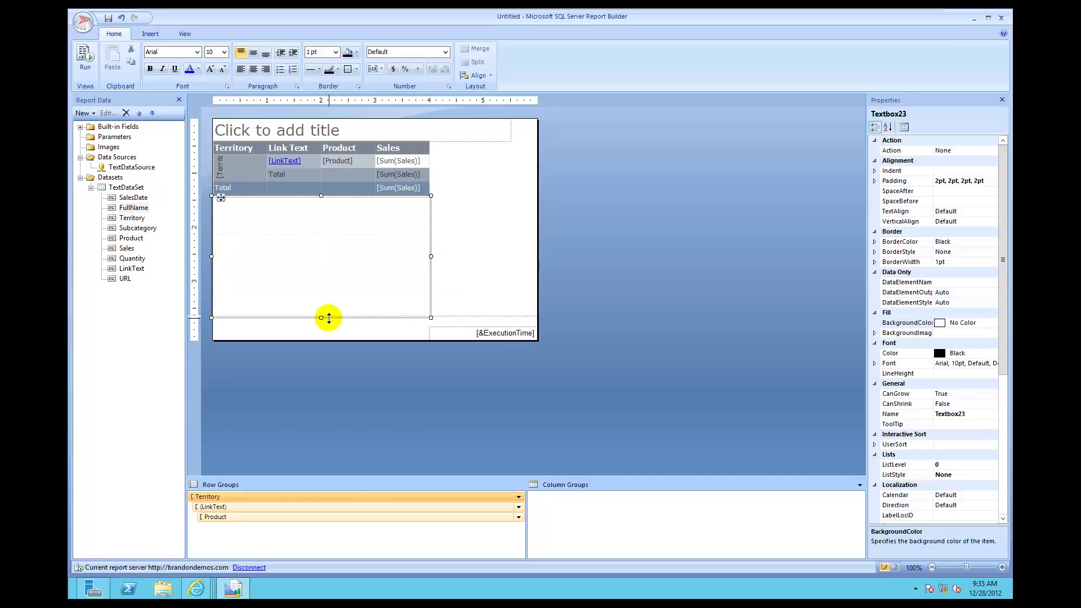